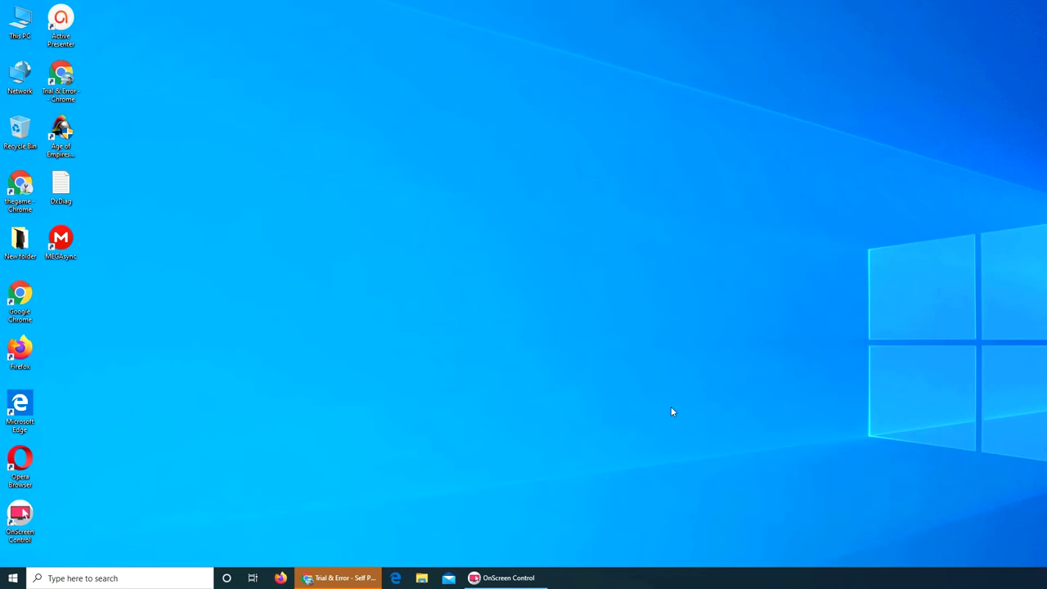
- Open This PC from the desktop and drag its window to the left side of the screen
double_click(13, 15)
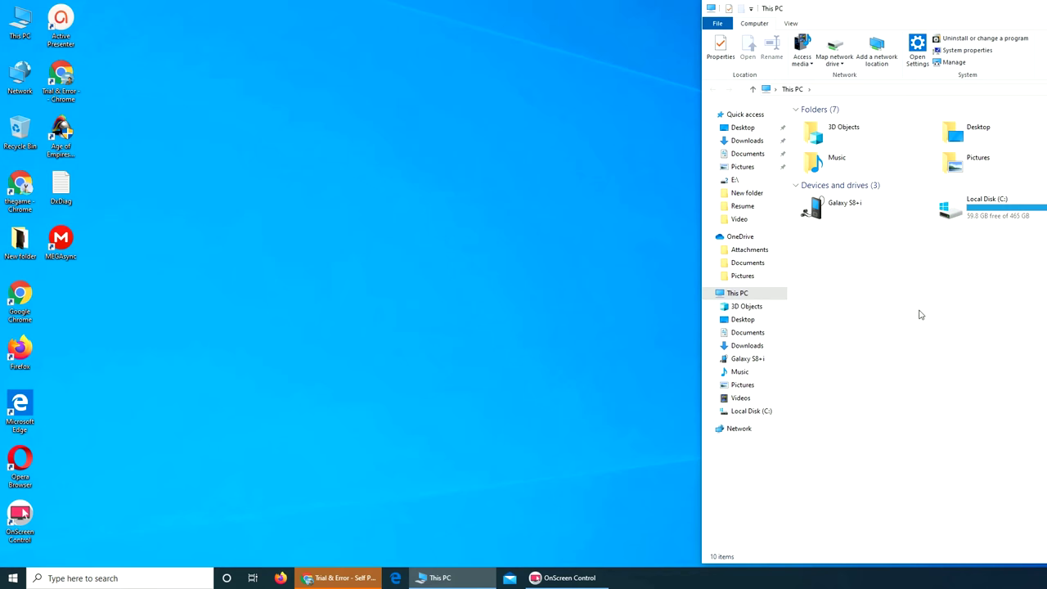
drag(960, 15, 453, 12)
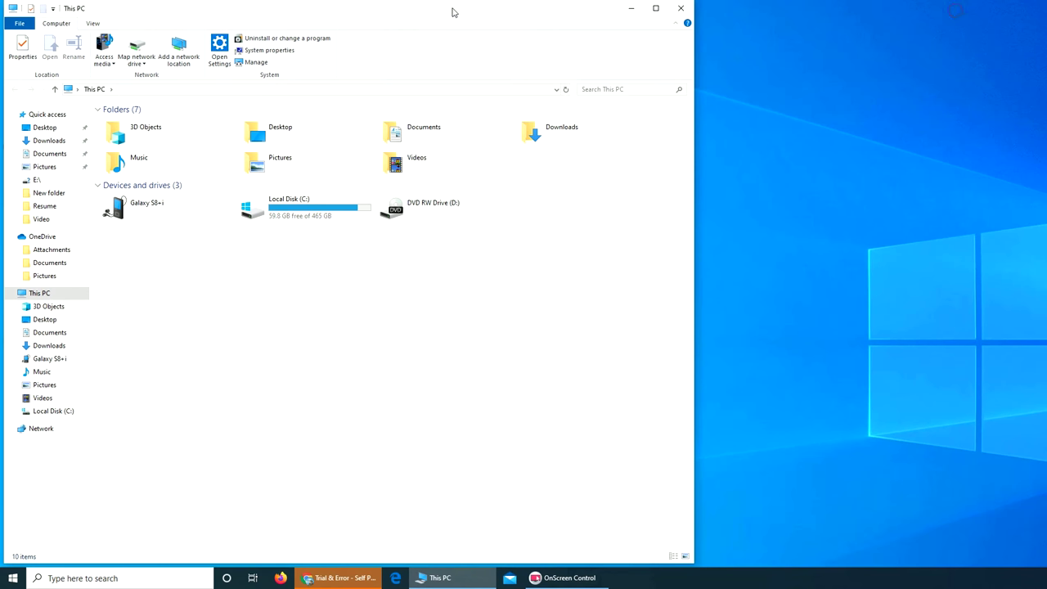
- Bring the YouTube channel's videos window forward, snap it to the left half, then minimize it
click(336, 577)
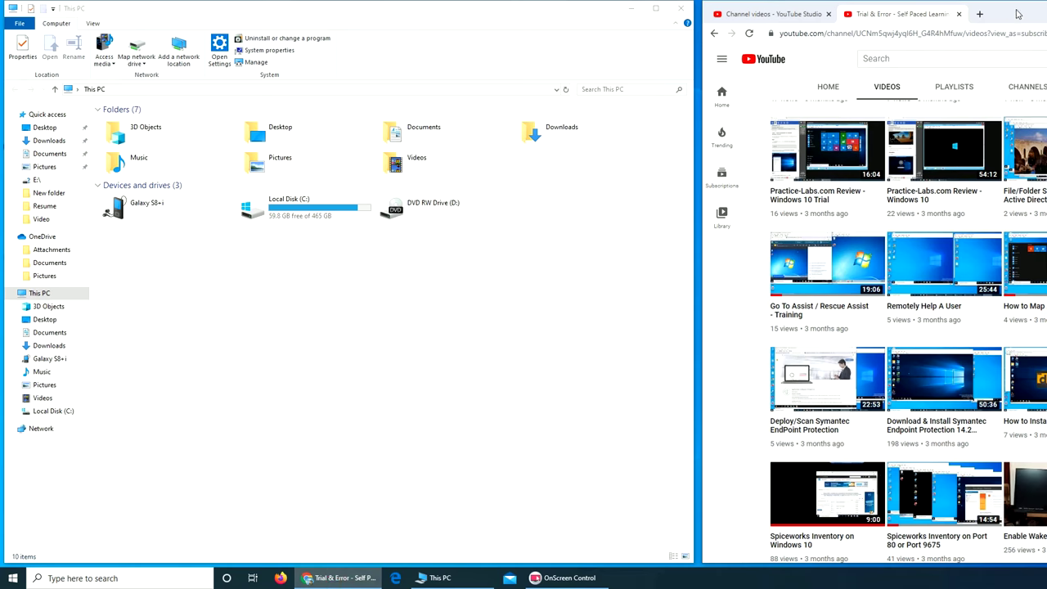
drag(1017, 14, 2, 24)
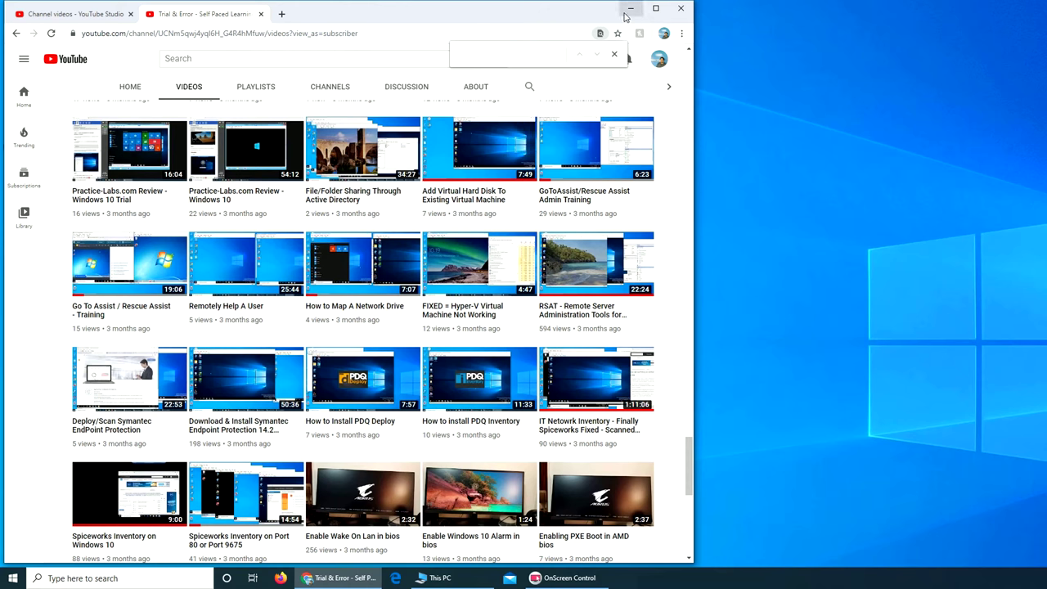
click(628, 9)
- Check Local Disk (C:)'s hardware drive list for the Samsung SSD 970 EVO Plus, then close both windows
click(628, 9)
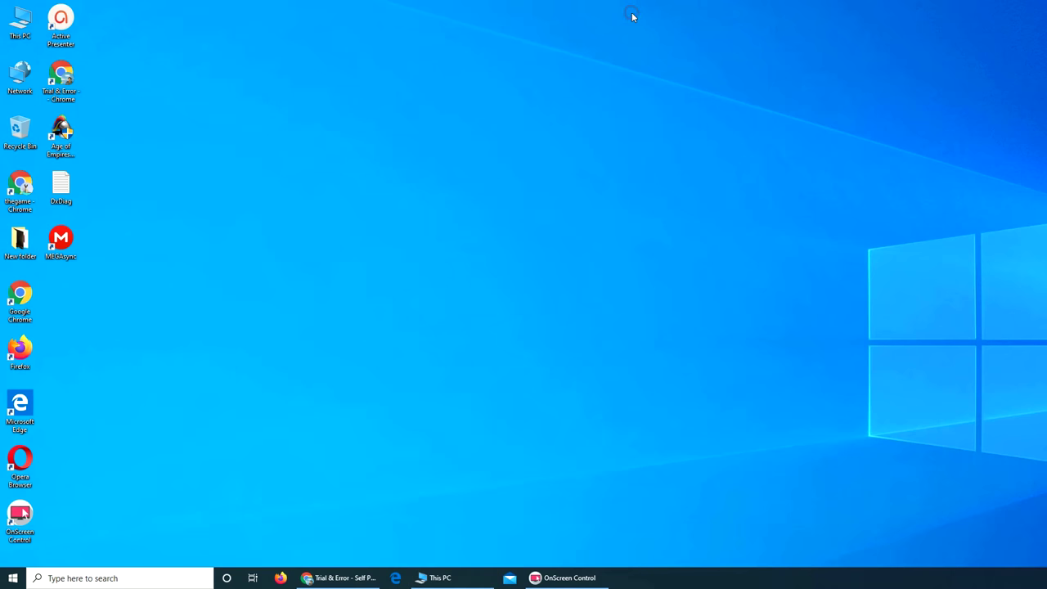
click(441, 578)
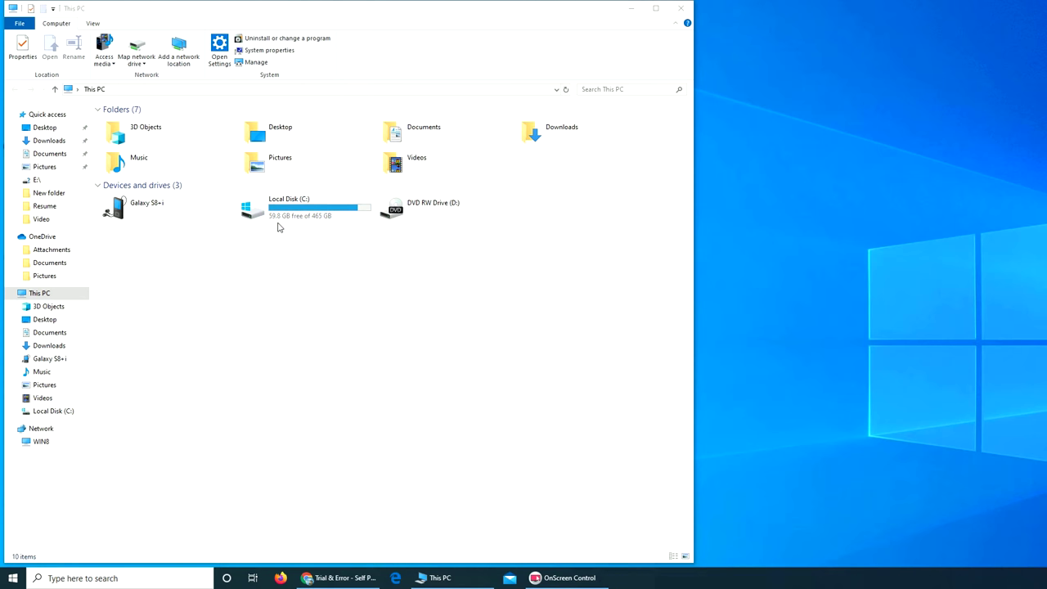
right_click(317, 220)
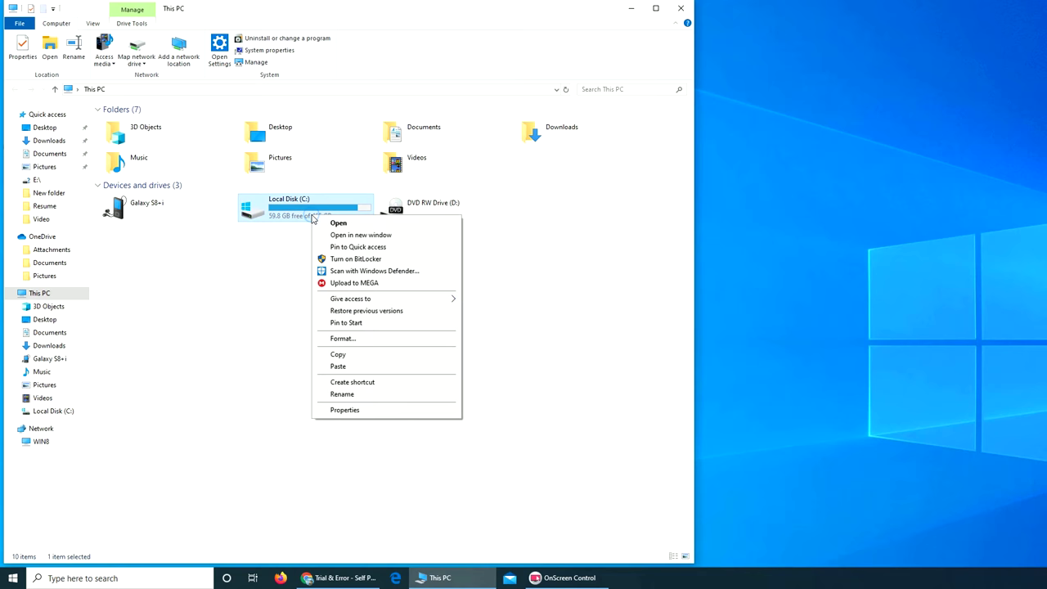
click(368, 412)
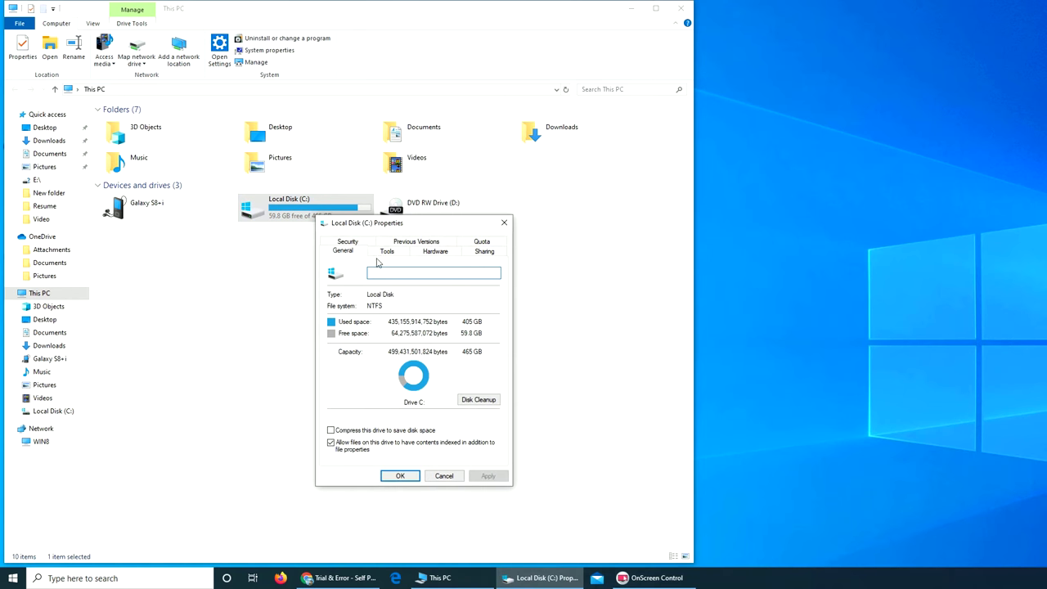
click(435, 251)
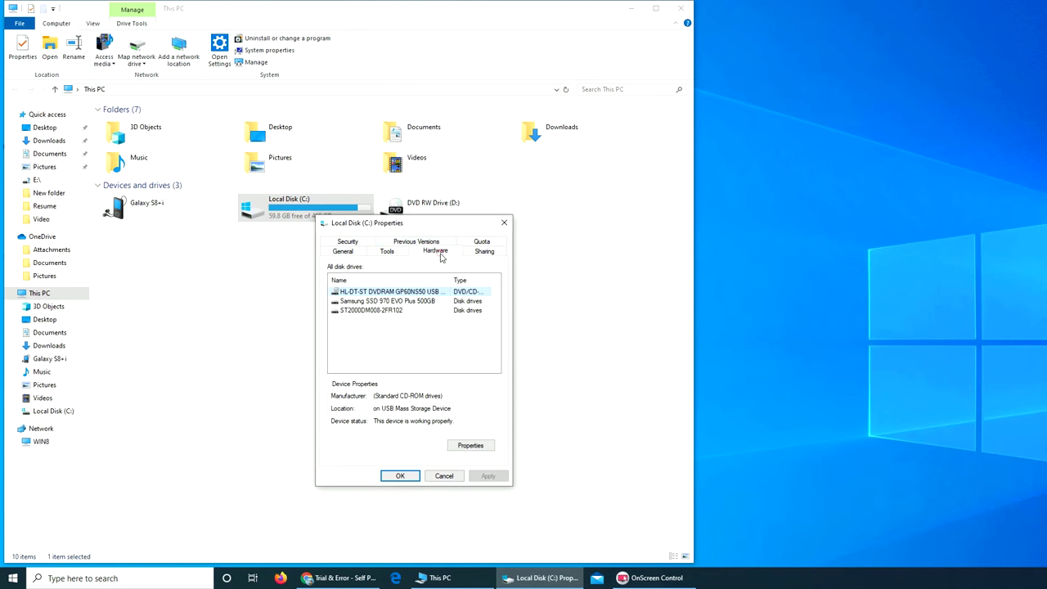
click(370, 301)
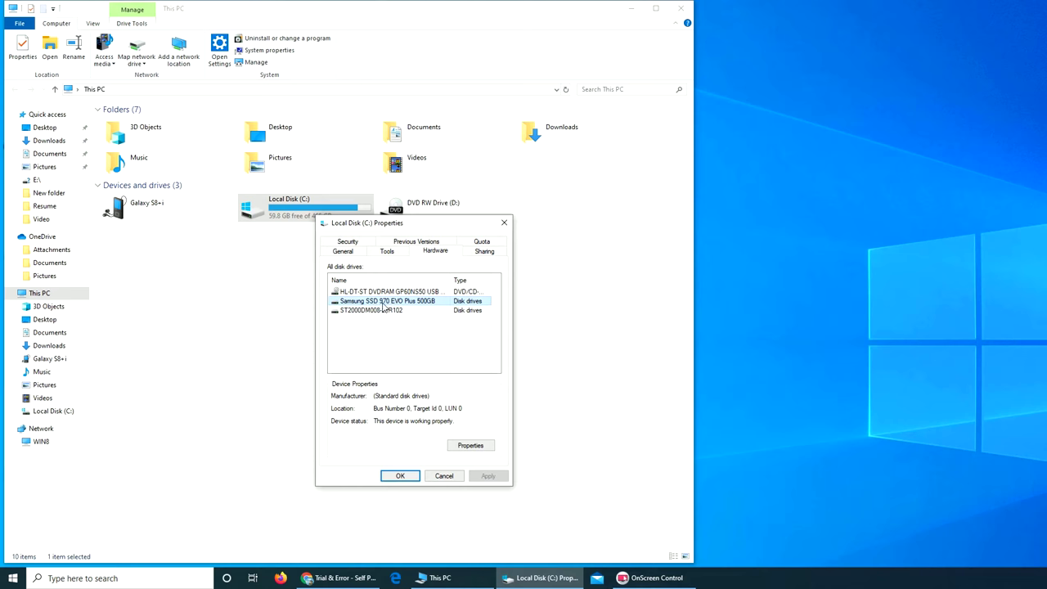
click(504, 222)
click(686, 9)
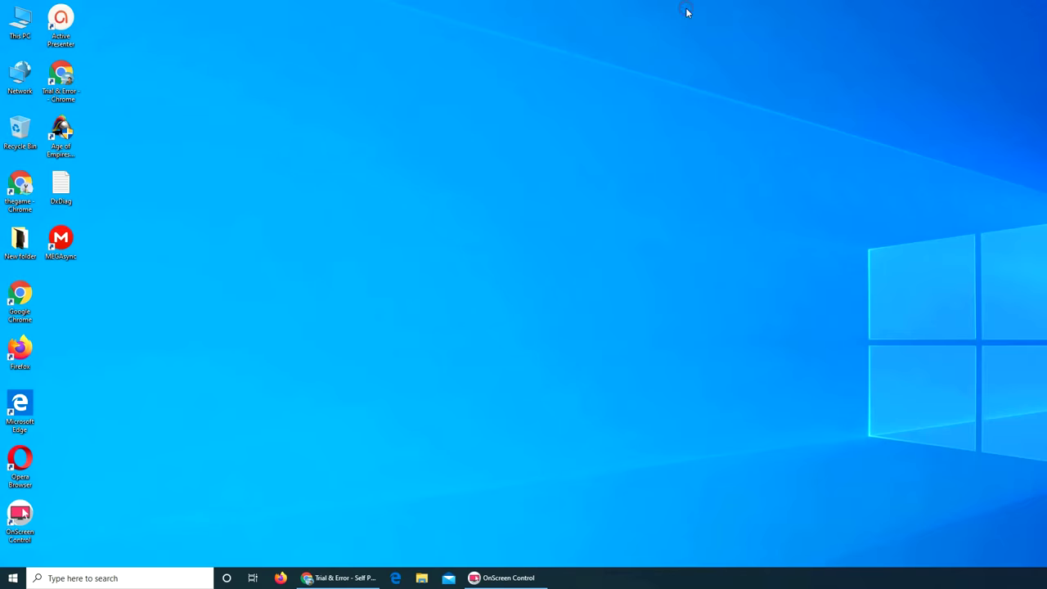
- Open Computer Management through the This PC icon's Manage option and reposition its window
right_click(19, 577)
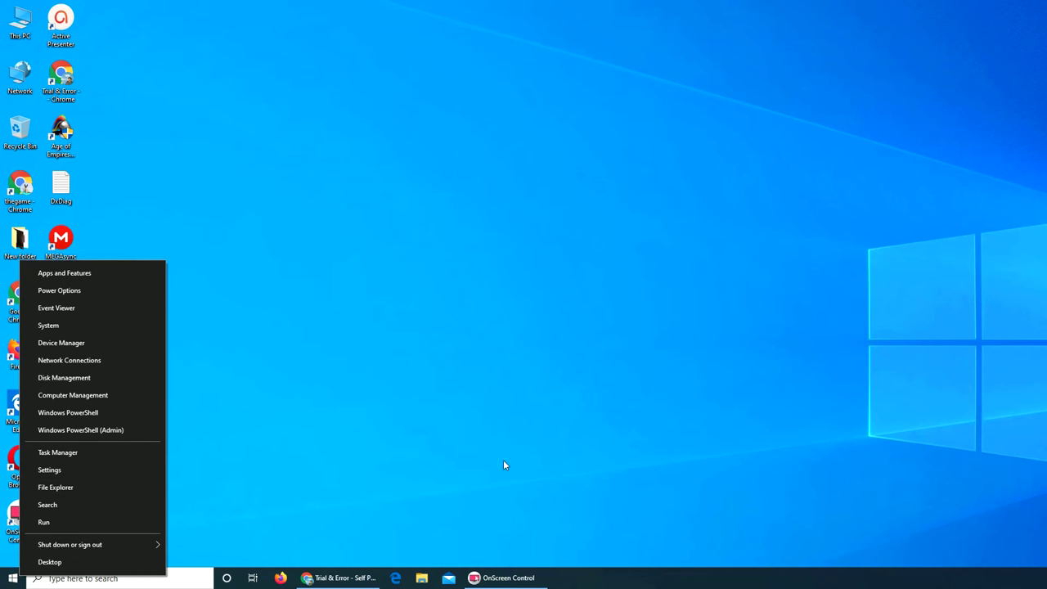
key(Escape)
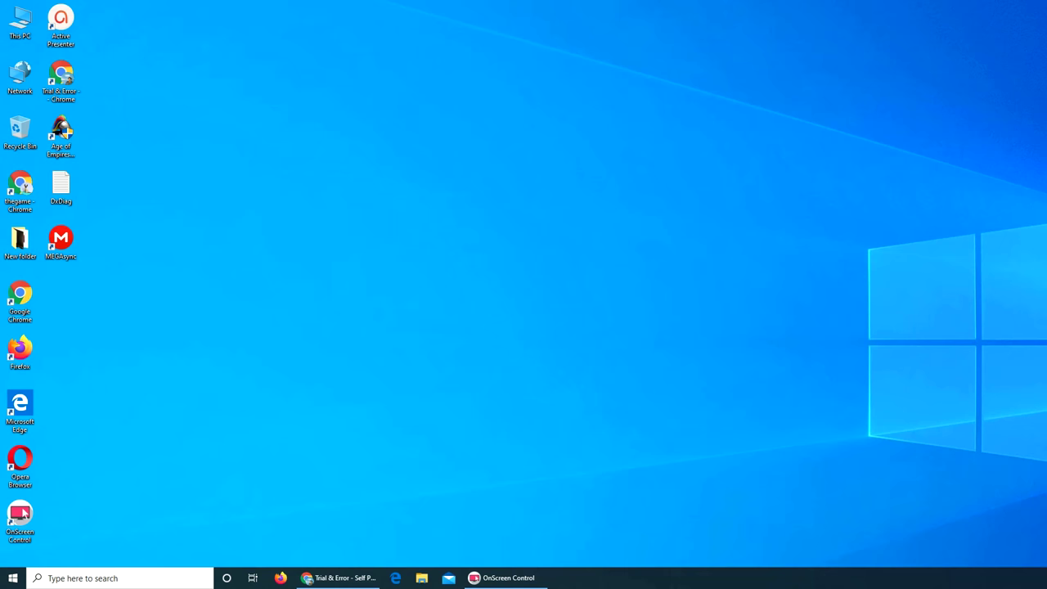
right_click(21, 19)
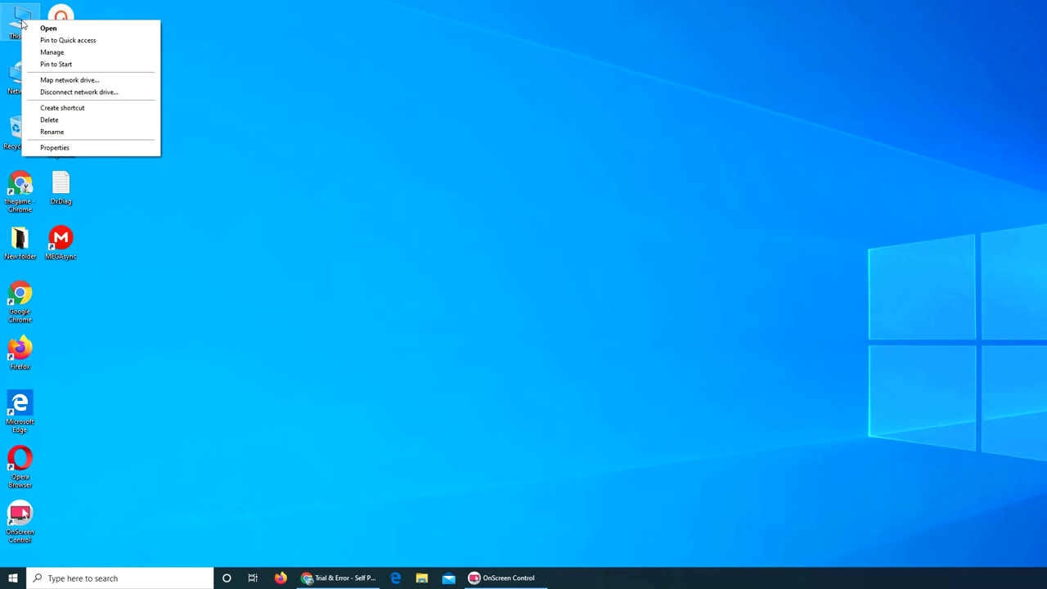
key(Escape)
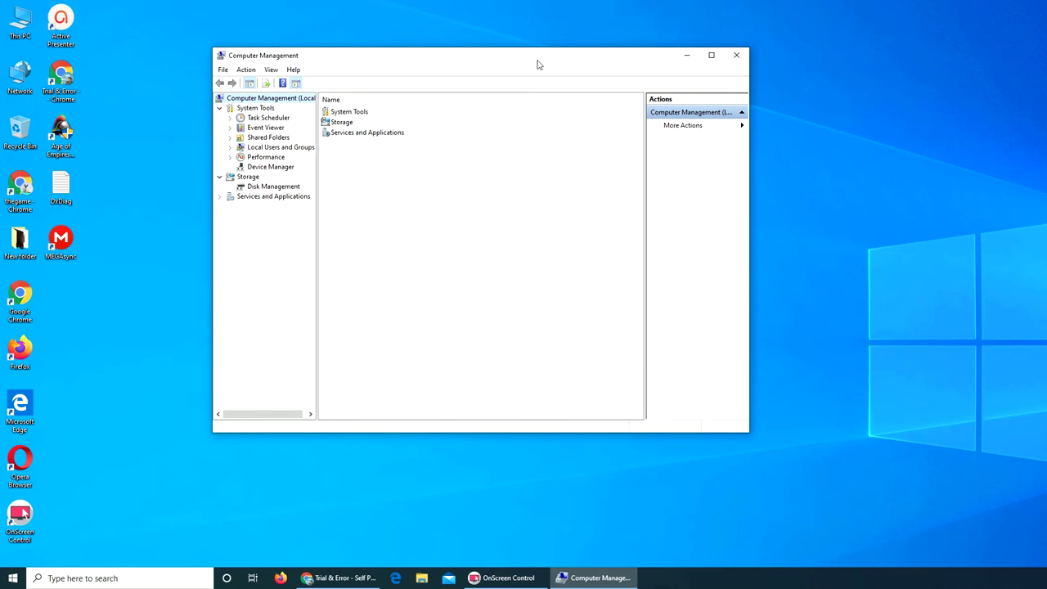
drag(538, 64, 548, 65)
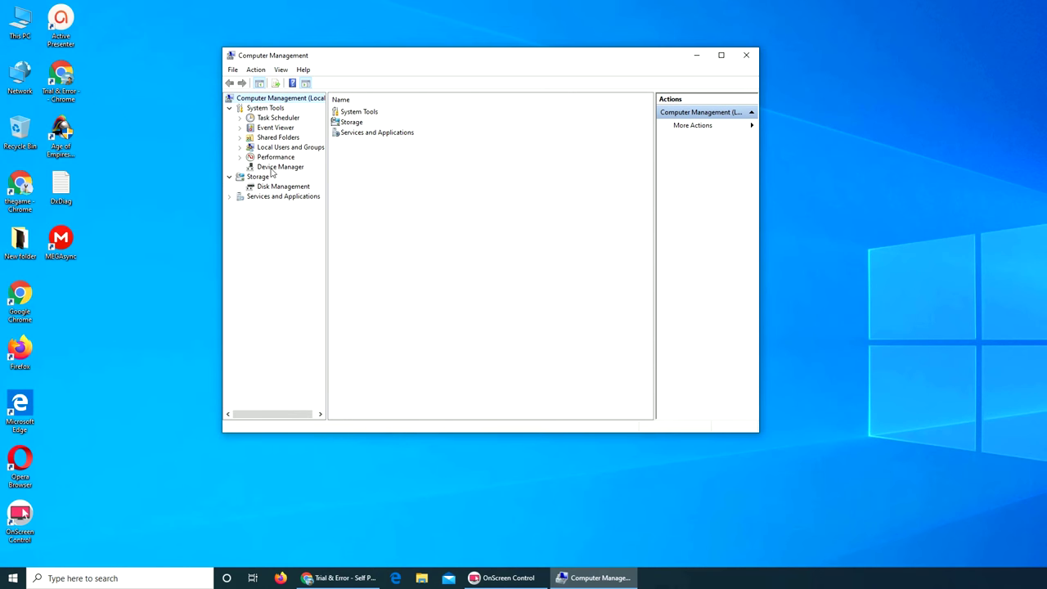
- Launch Disk Management from the Start quick-link menu and initialize Disk 0 with GPT
click(11, 579)
right_click(12, 579)
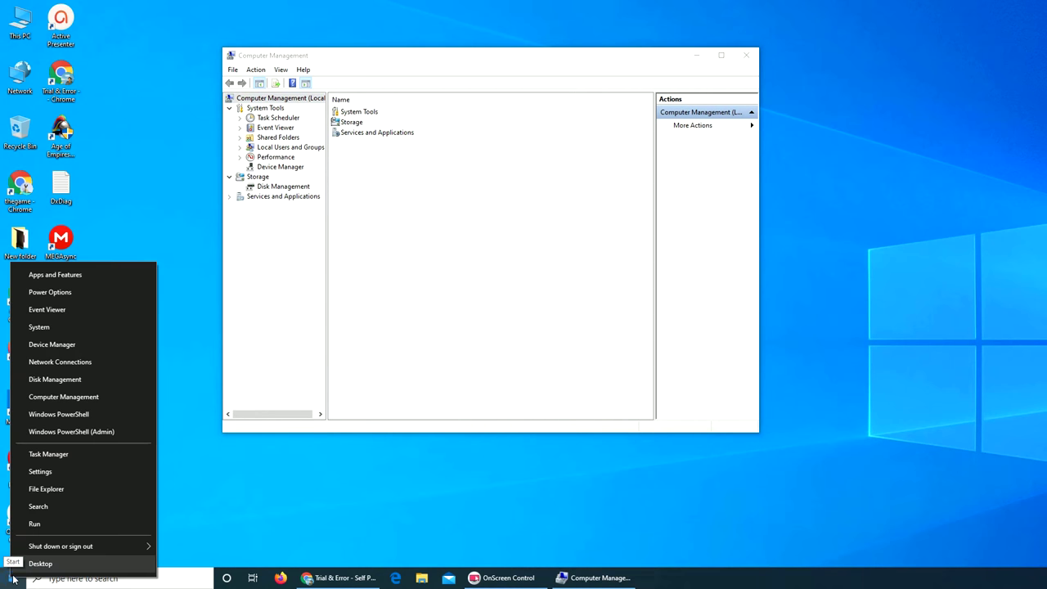
click(57, 379)
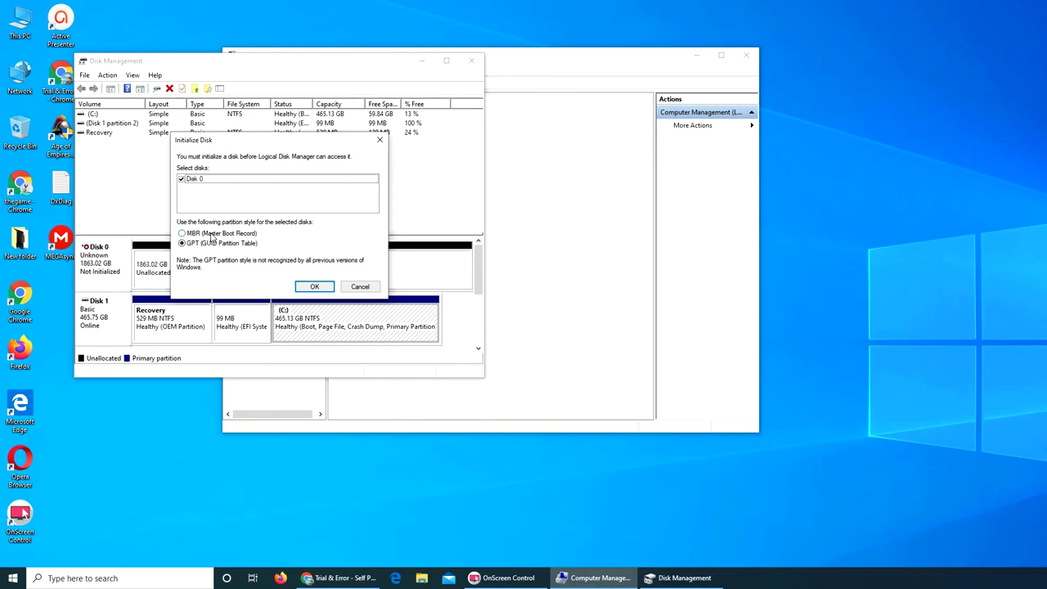
click(303, 286)
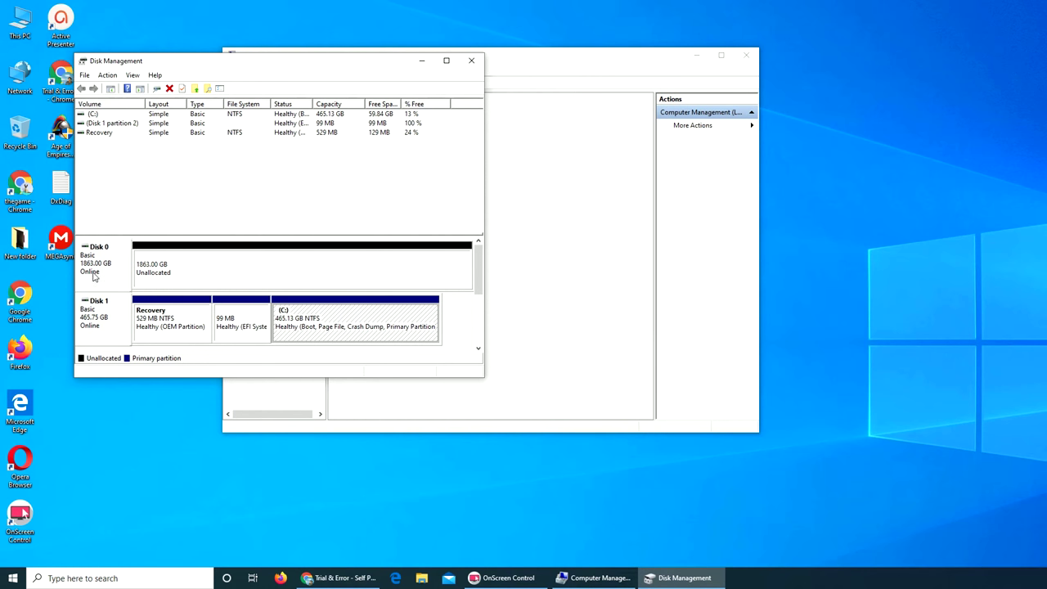
- Create a new simple volume using the full 1907712 MB, then check drive letters in This PC
right_click(172, 278)
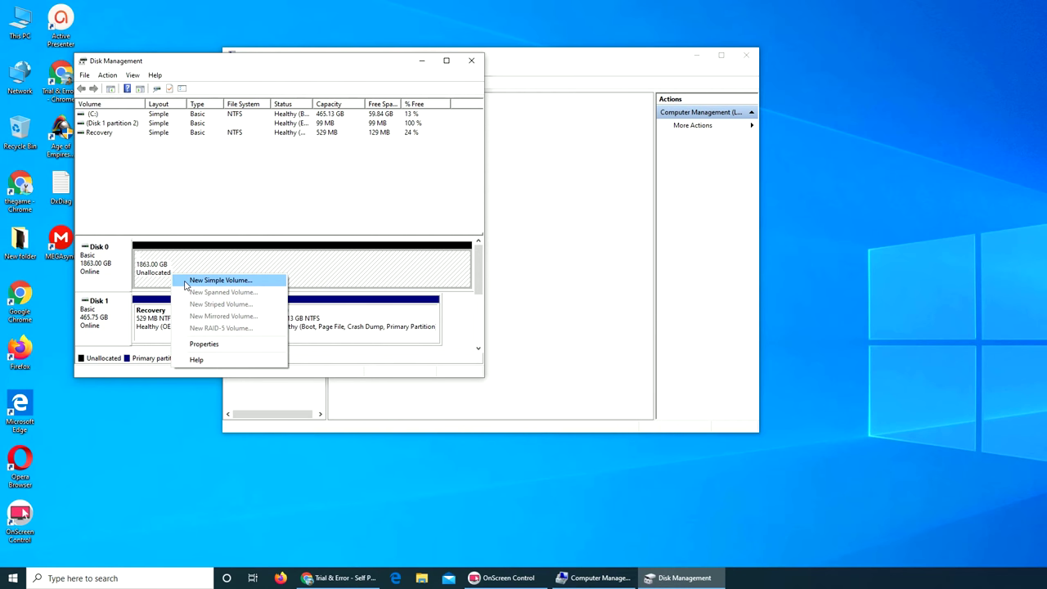
click(187, 282)
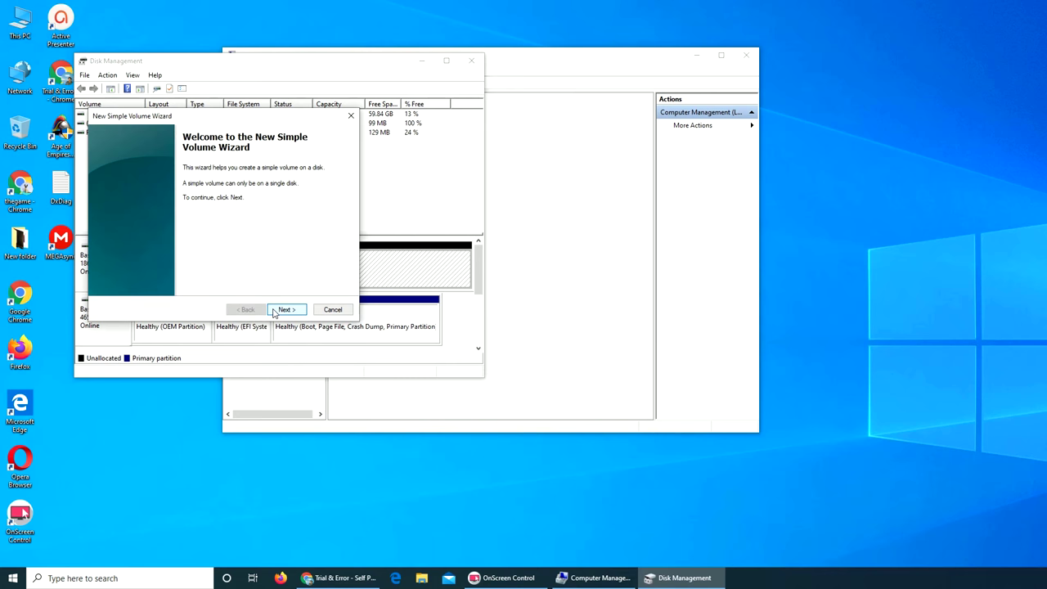
click(283, 309)
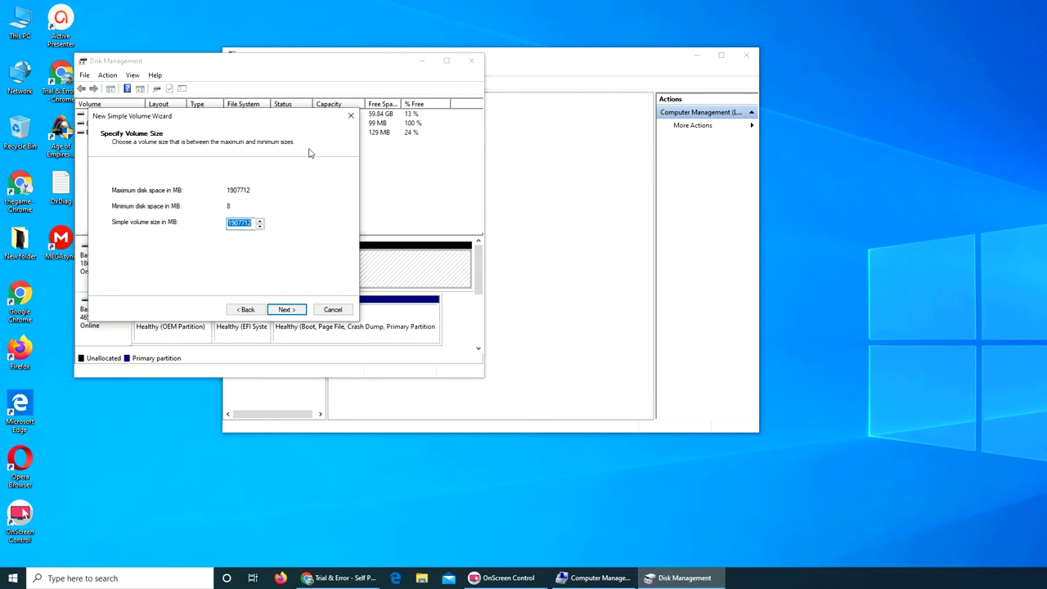
click(287, 311)
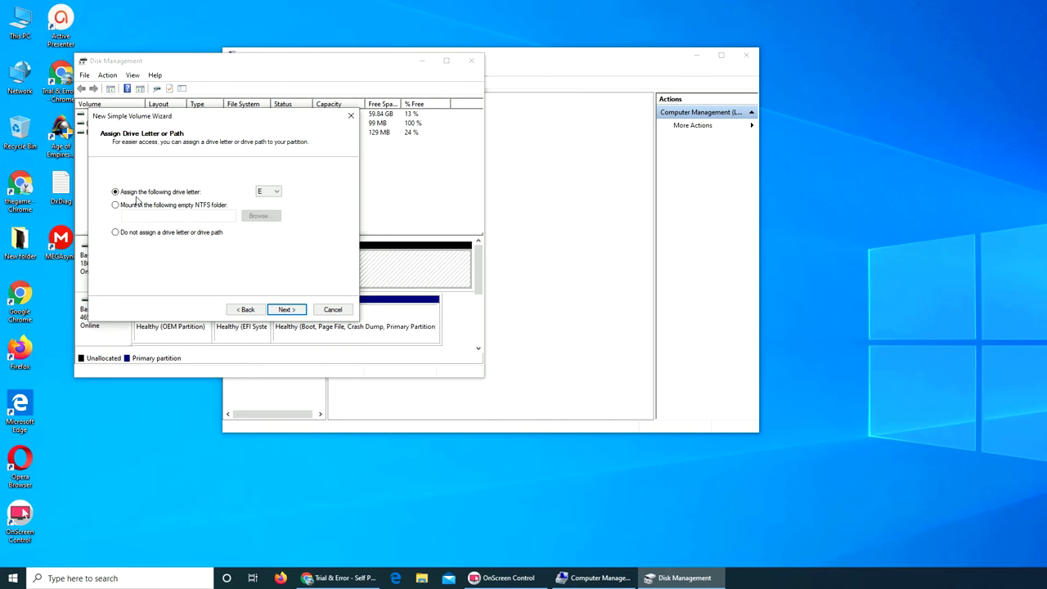
click(263, 193)
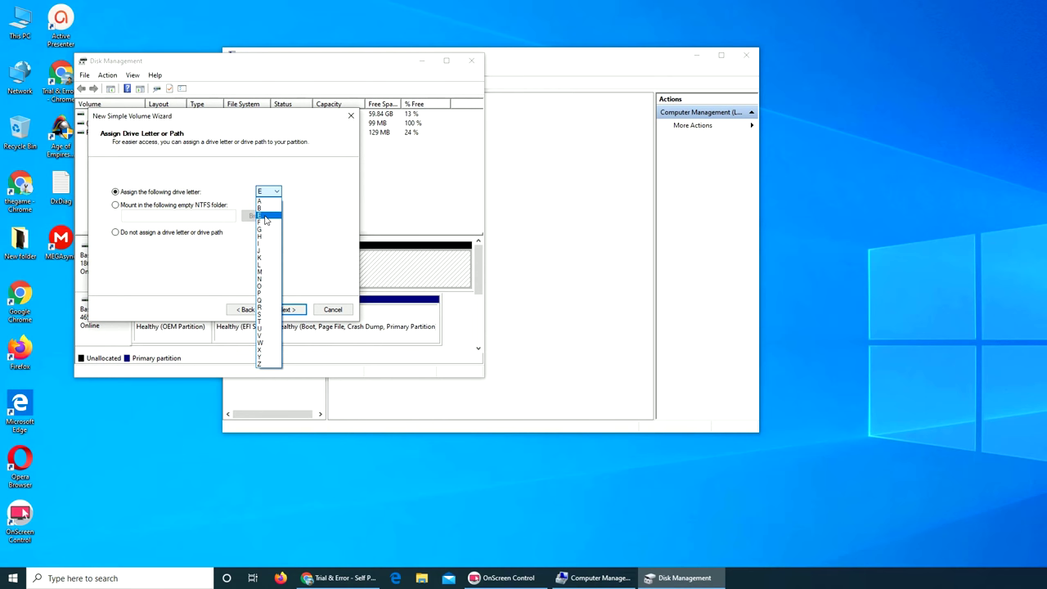
key(super+e)
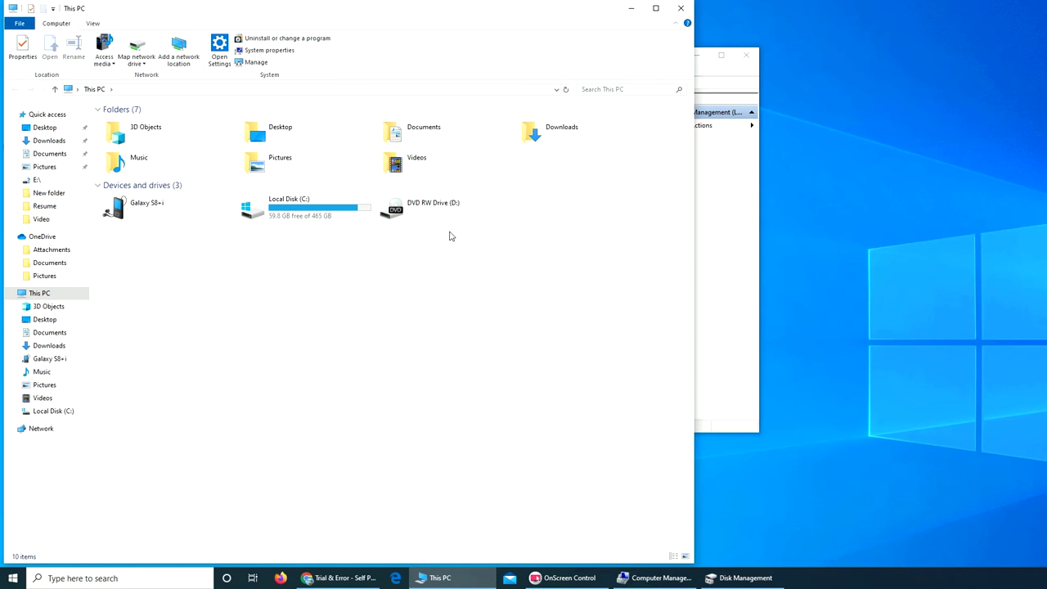
- Close the This PC window to get back to the wizard's drive-letter page
click(682, 10)
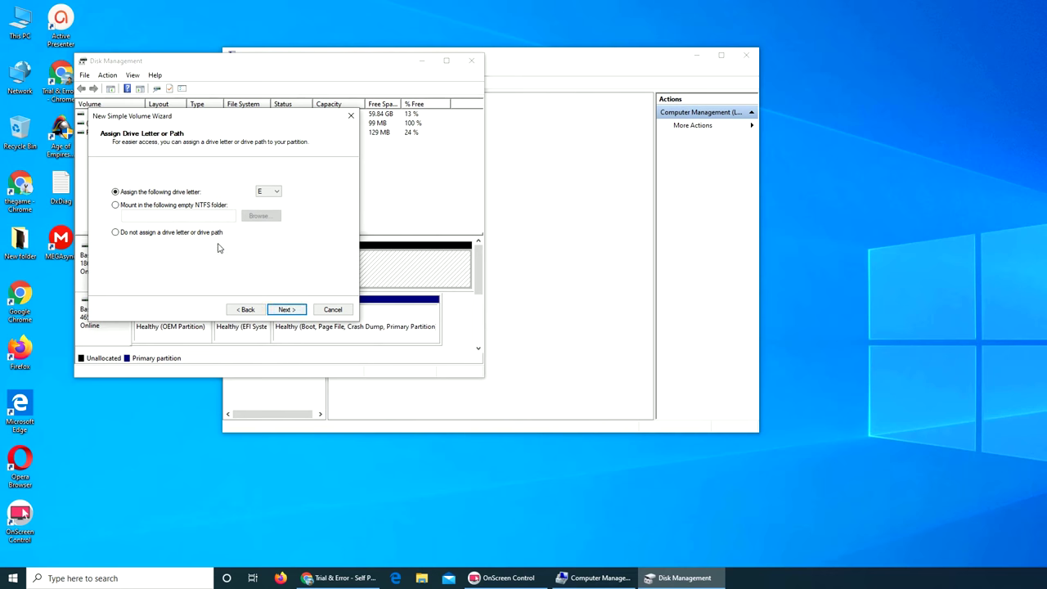
- Switch to mounting in an empty NTFS folder and browse into C:\ for a path
click(175, 206)
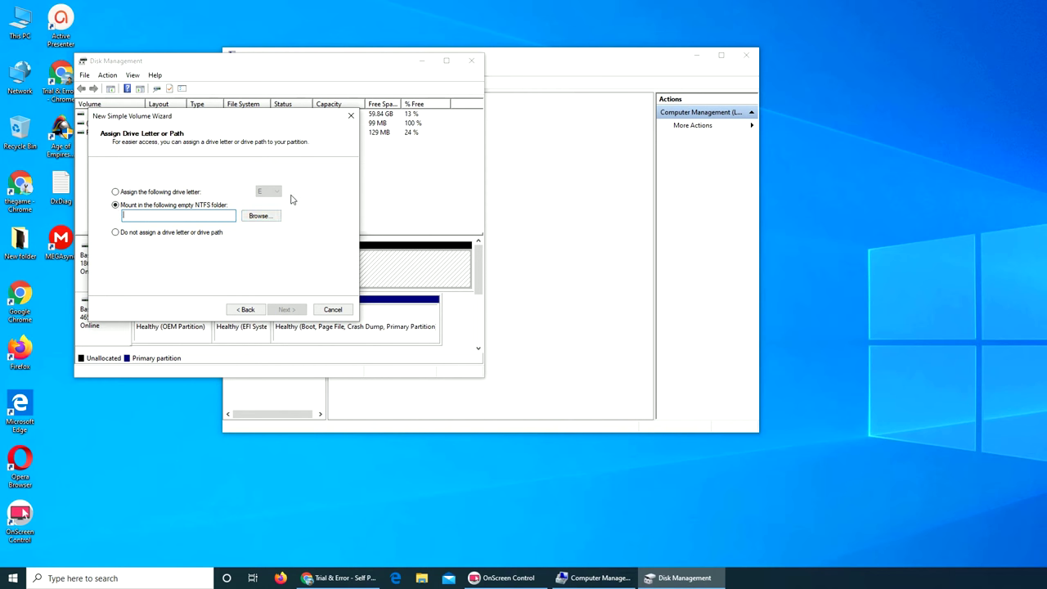
click(270, 215)
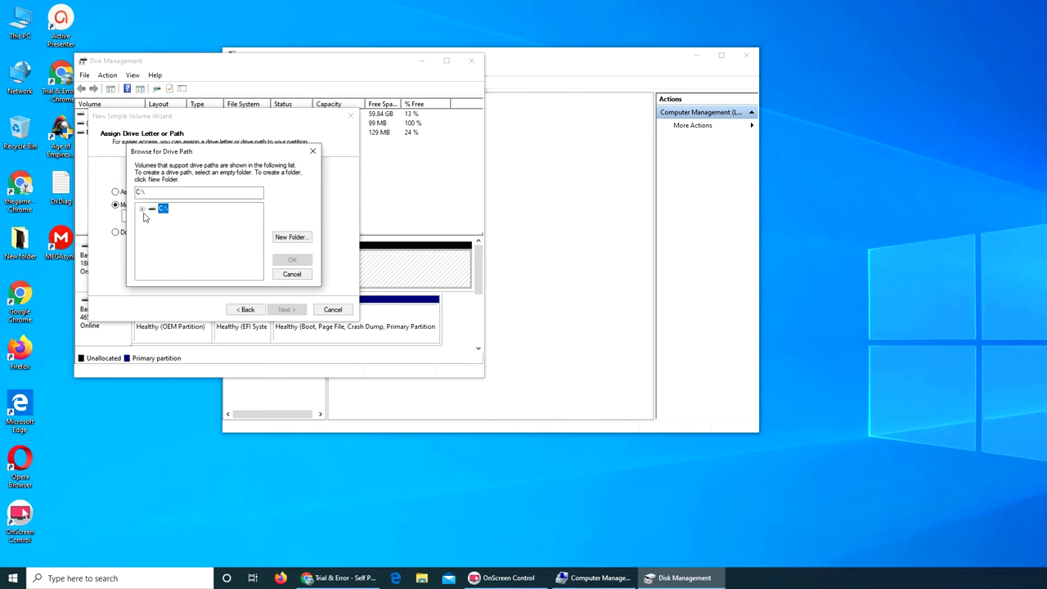
click(143, 210)
scroll(210, 253, down, 1)
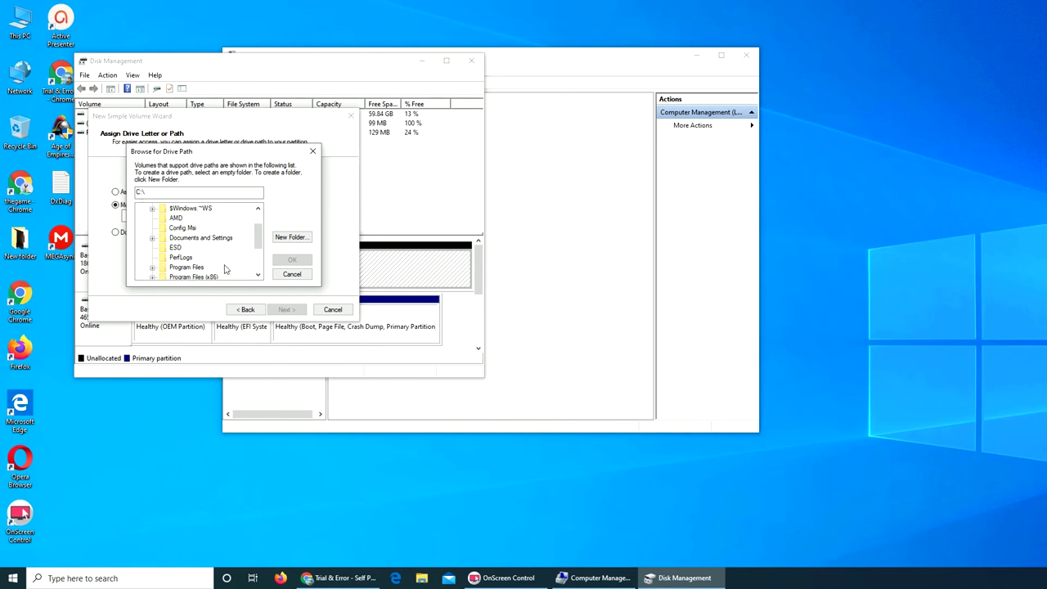
click(258, 277)
click(258, 277)
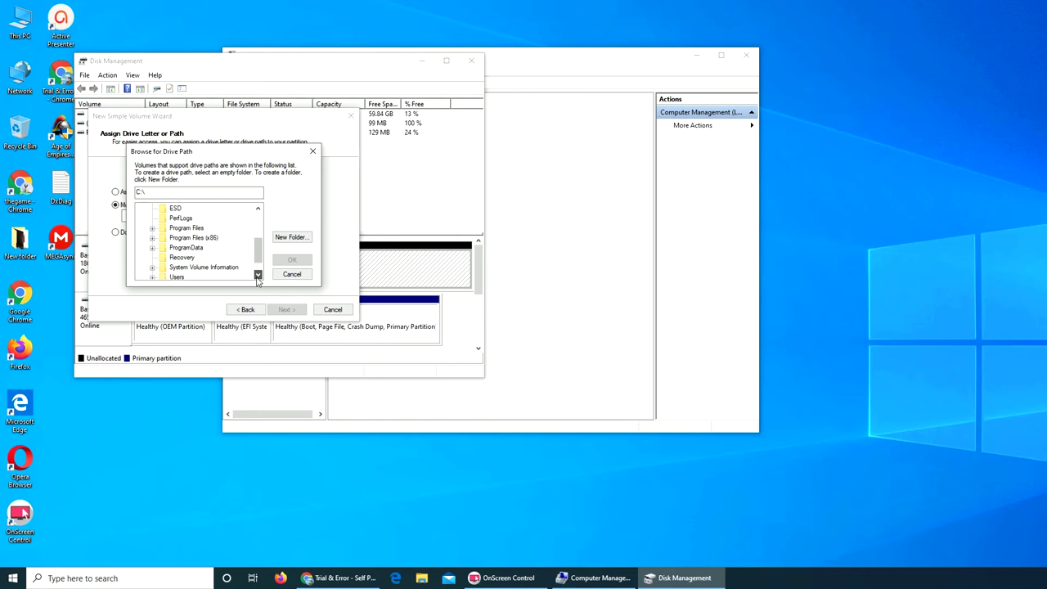
mouse_move(258, 264)
mouse_down()
mouse_move(262, 217)
mouse_move(260, 249)
mouse_up()
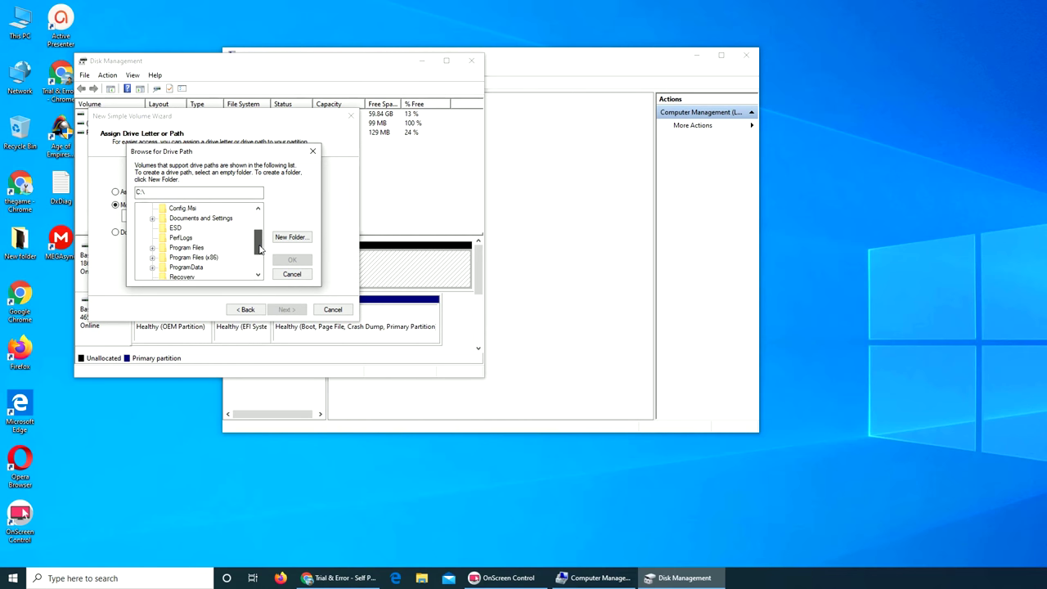
scroll(210, 270, down, 1)
- Try Desktop, Downloads, AMD and Documents and Settings as mount folders, then close the browser unchosen
click(153, 270)
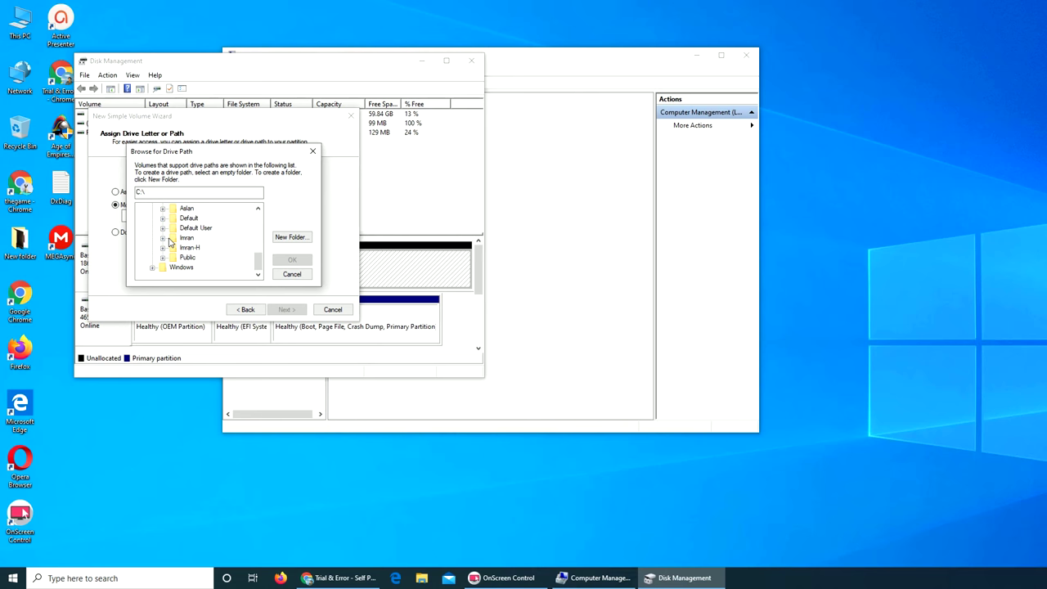
click(164, 249)
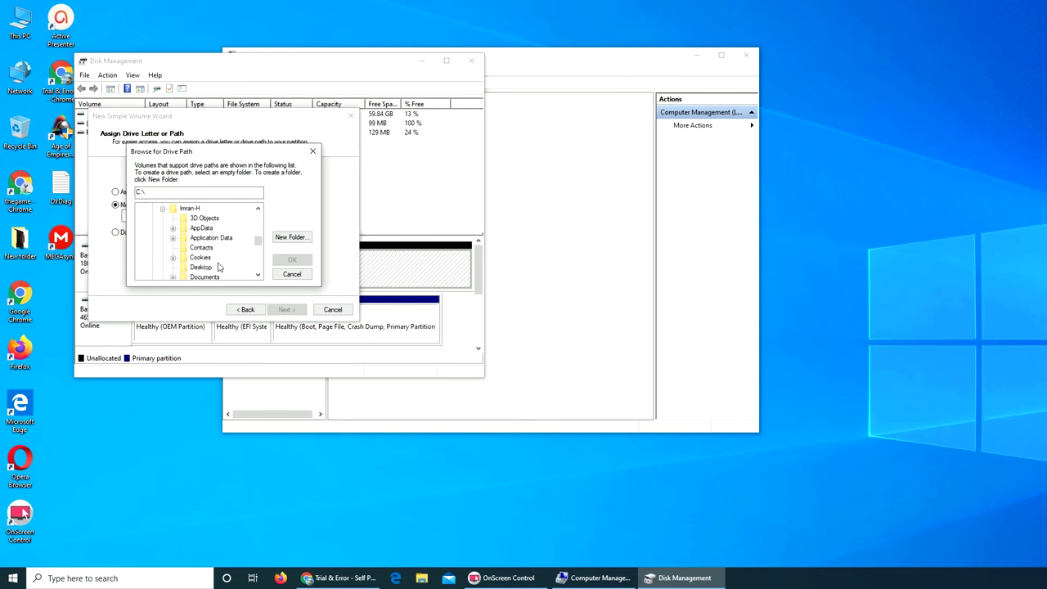
click(202, 269)
scroll(205, 266, down, 1)
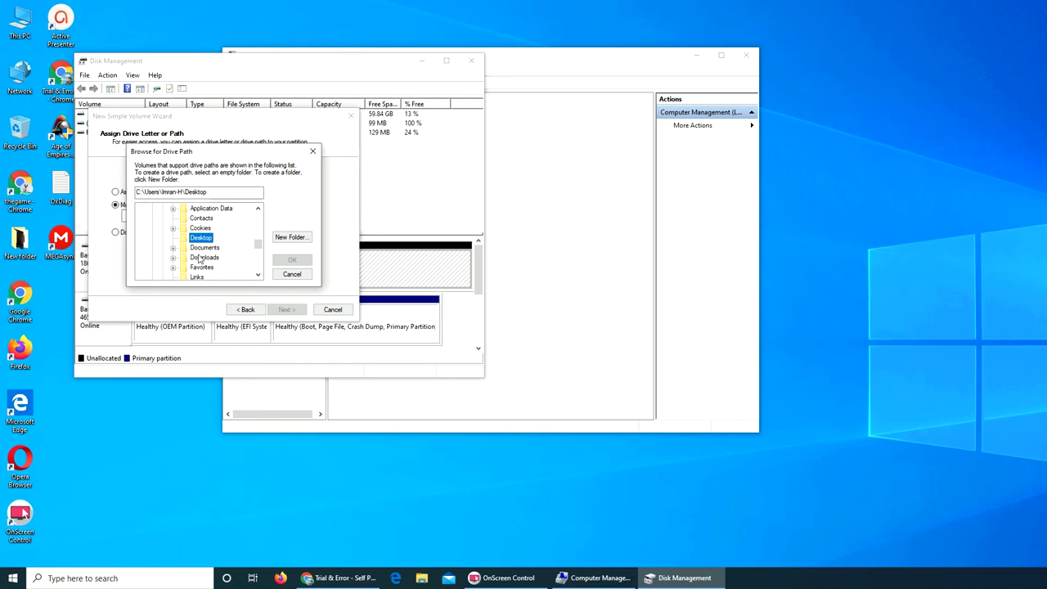
click(199, 258)
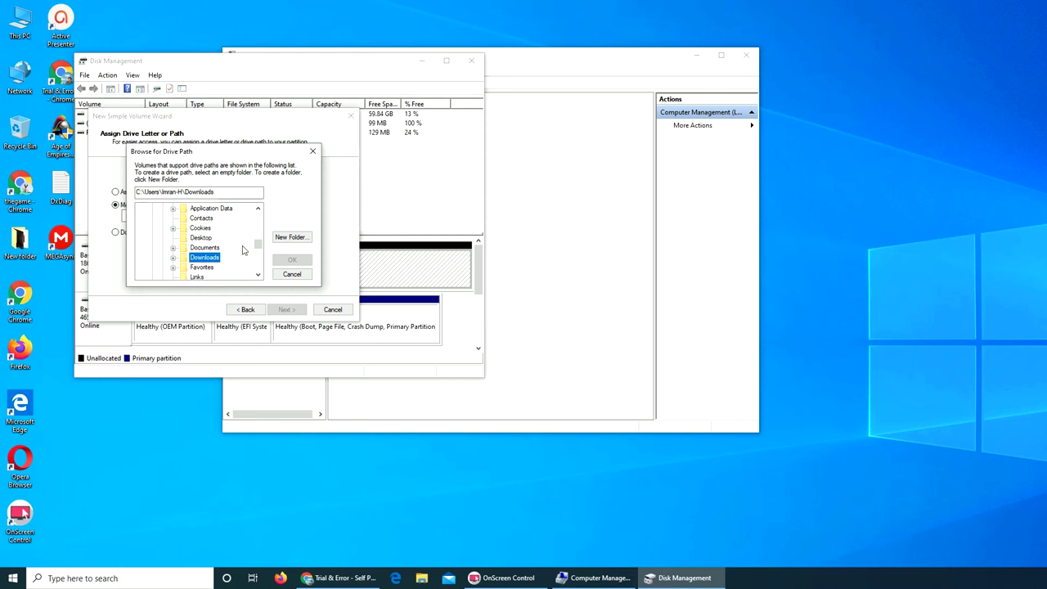
click(173, 259)
click(172, 258)
click(185, 238)
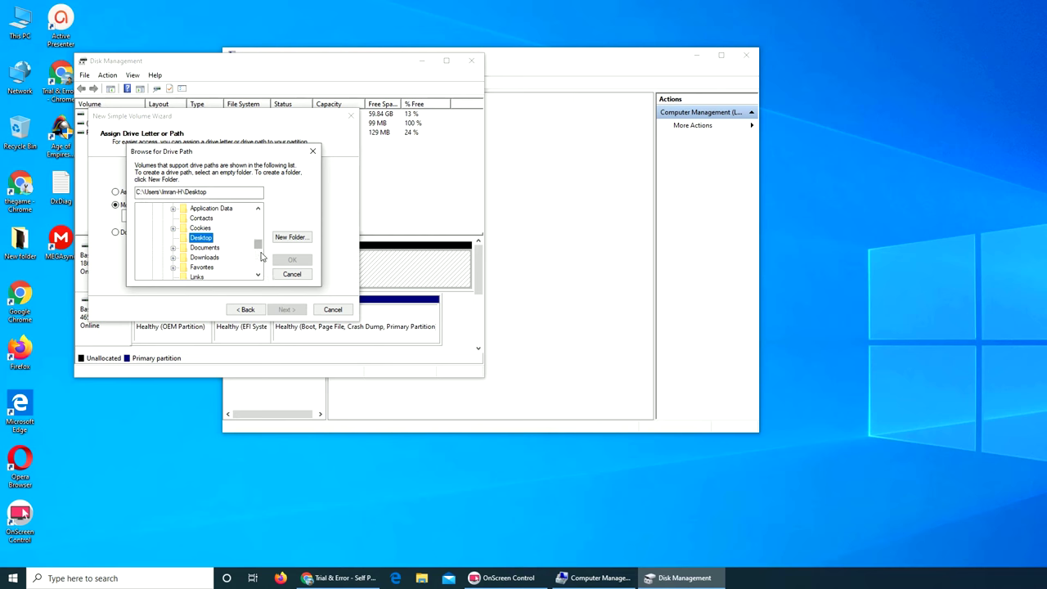
drag(258, 244, 257, 214)
click(155, 212)
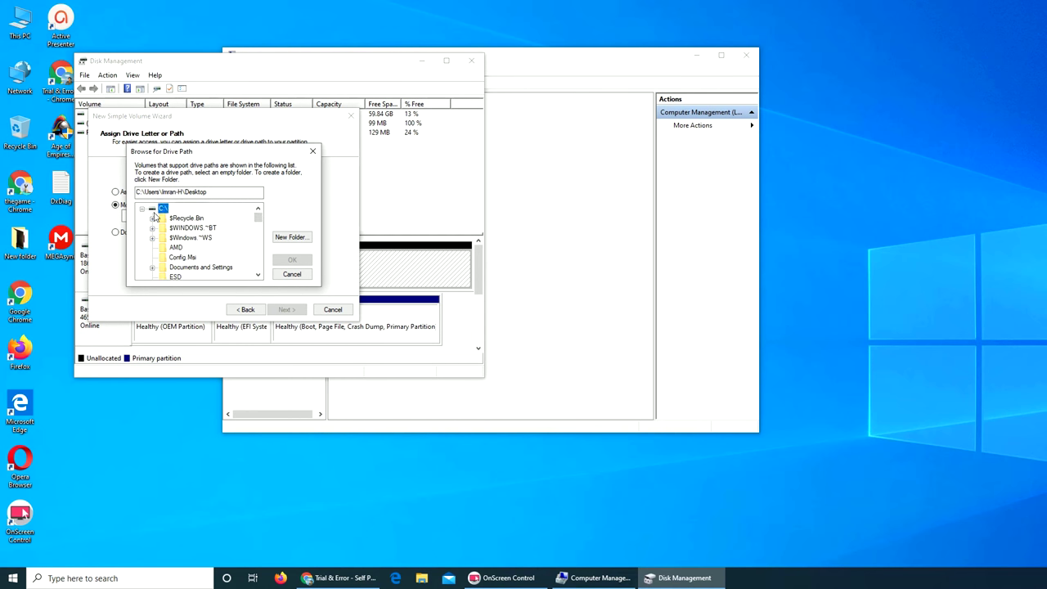
click(175, 248)
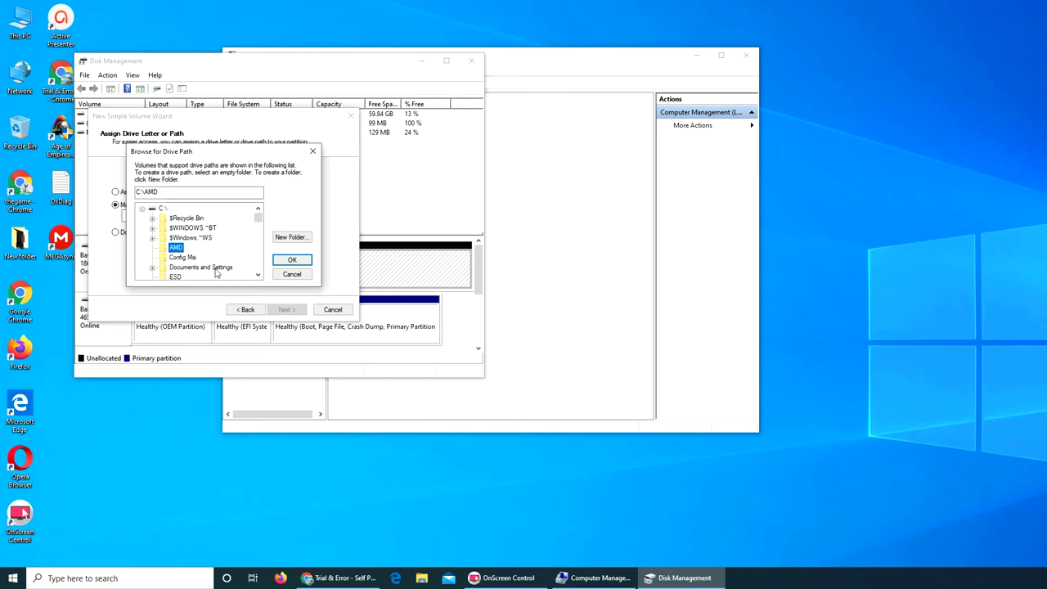
click(217, 270)
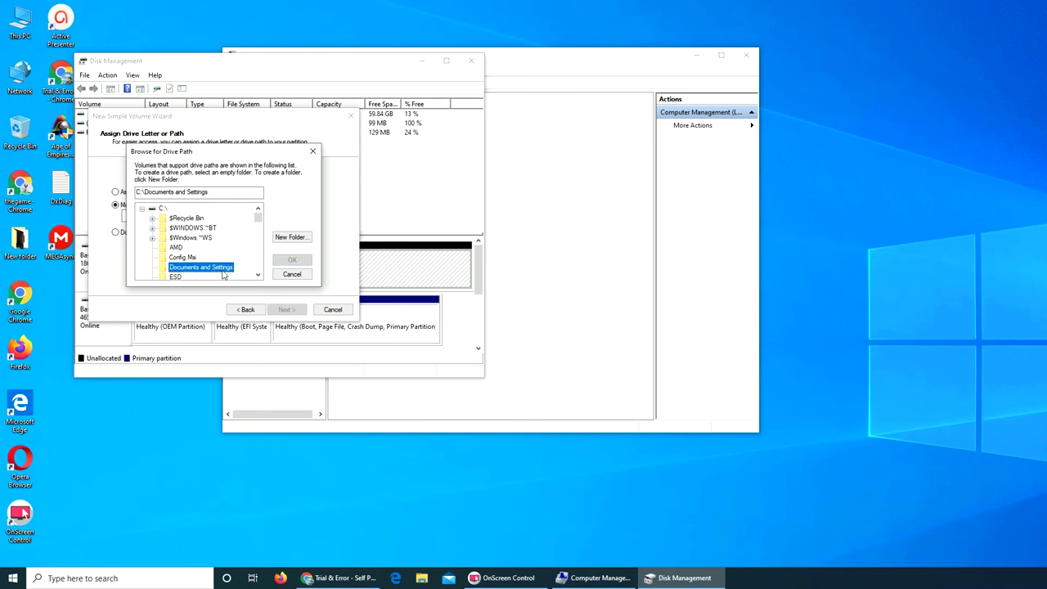
click(280, 275)
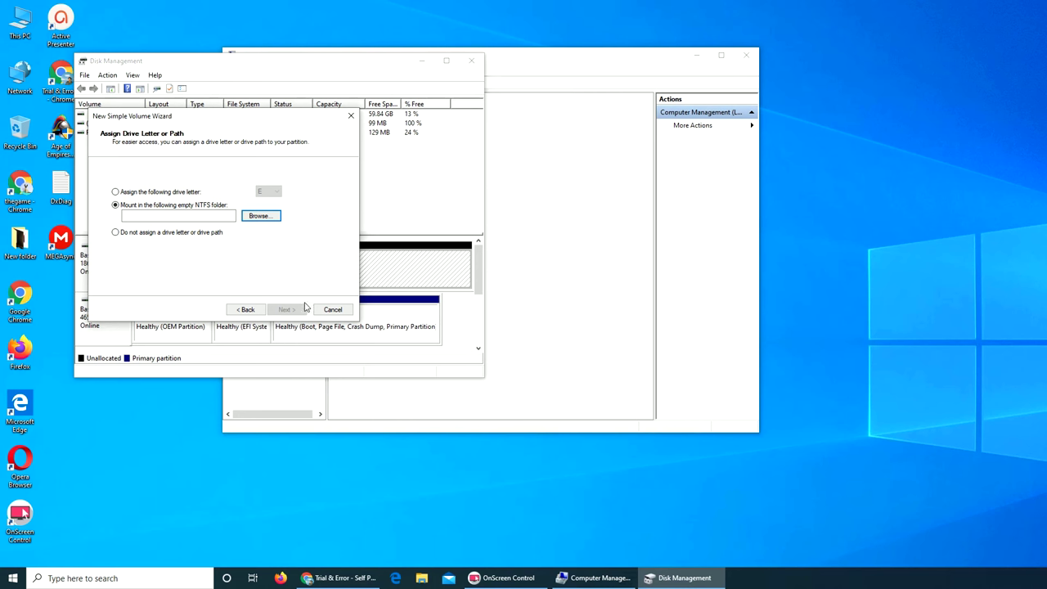
- Assign drive letter E, quick-format as NTFS labelled 'Storage', and finish the wizard
click(166, 193)
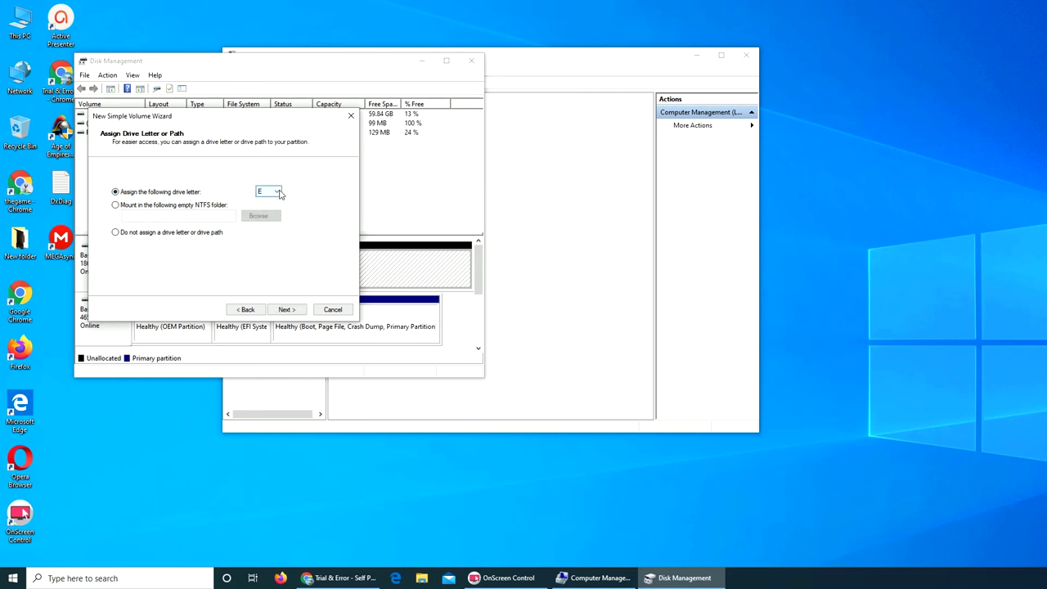
click(283, 309)
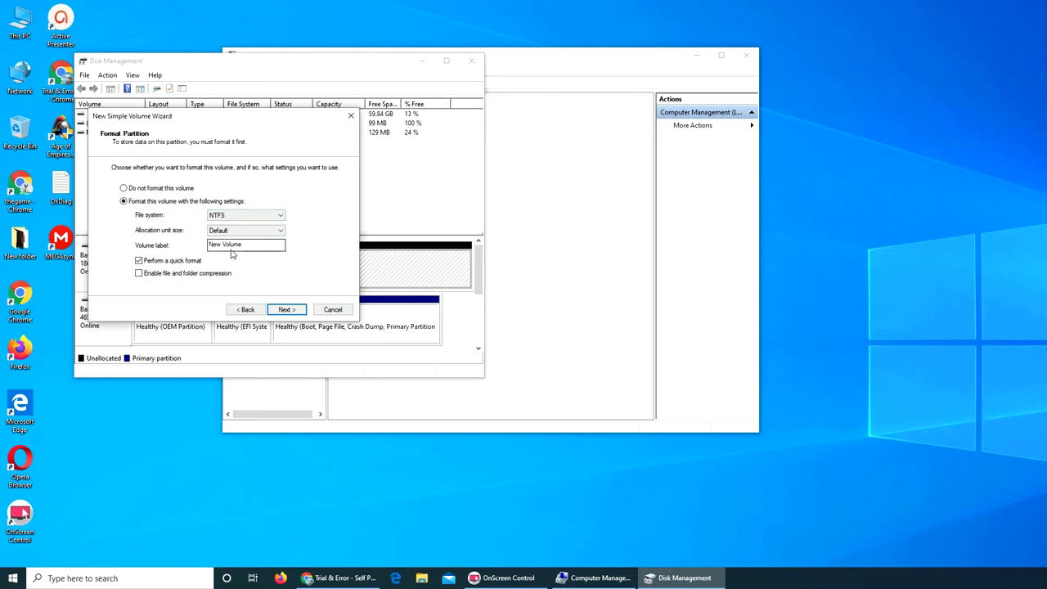
click(236, 248)
drag(253, 250, 182, 250)
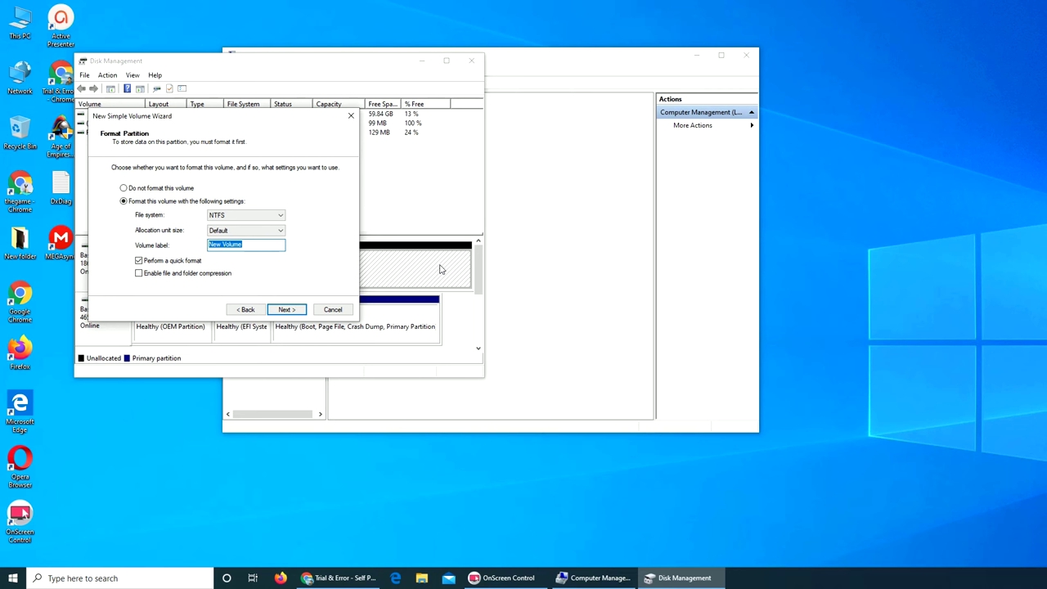
text(Storage)
click(288, 312)
click(288, 311)
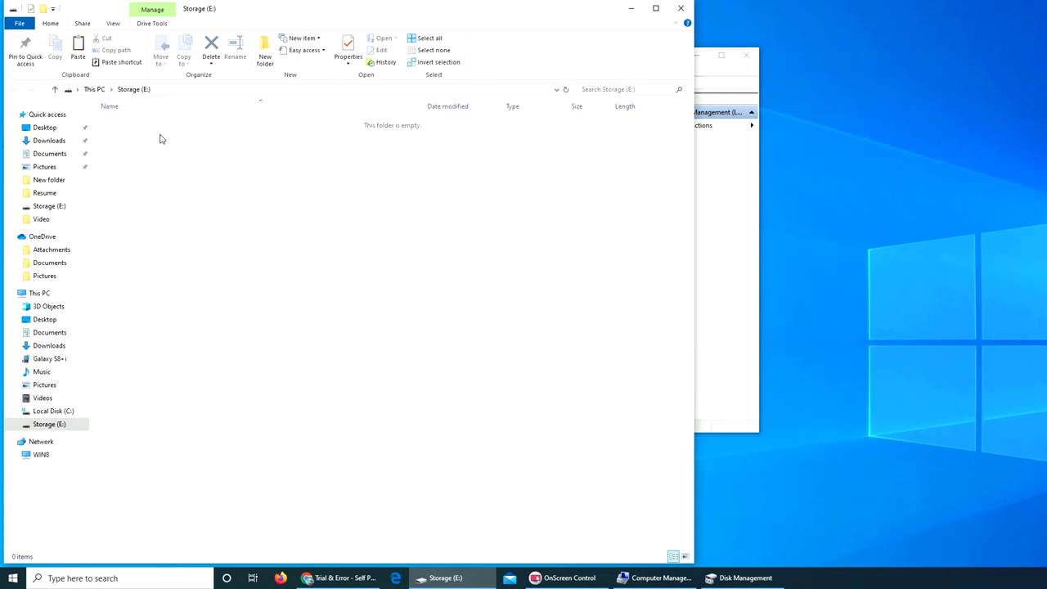
- Minimize the empty Storage (E:) window to reveal the healthy 1863 GB NTFS volume
click(631, 9)
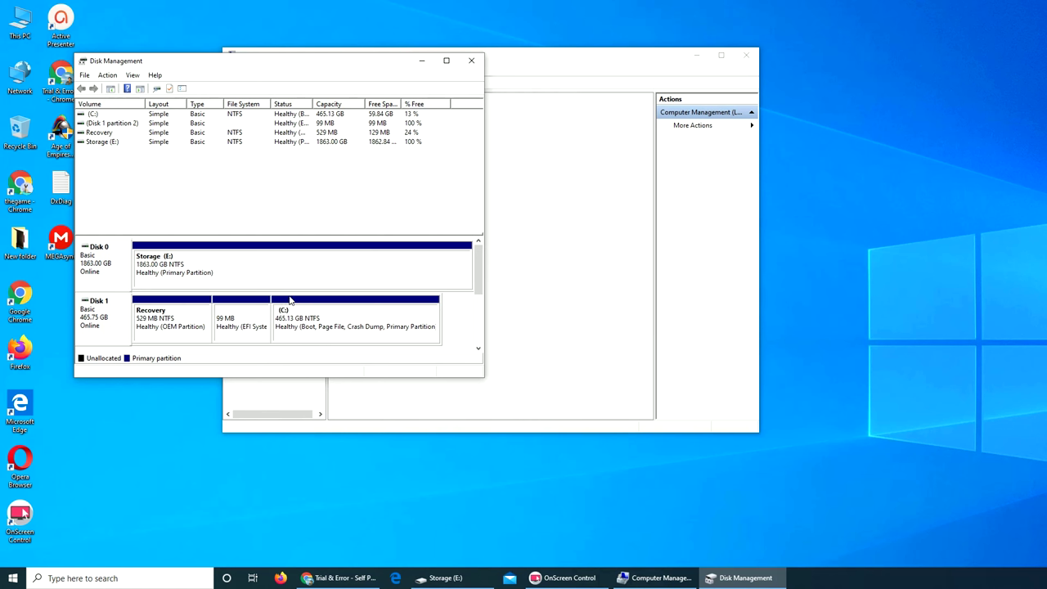
- Review the Storage (E:) volume's General and Tools properties without changing anything
right_click(333, 273)
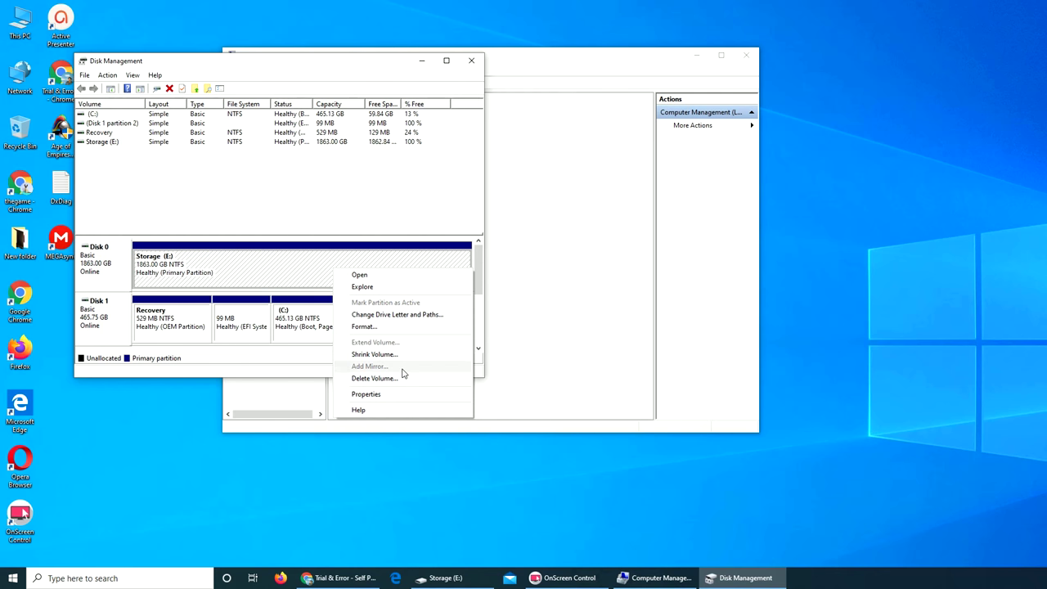
click(406, 395)
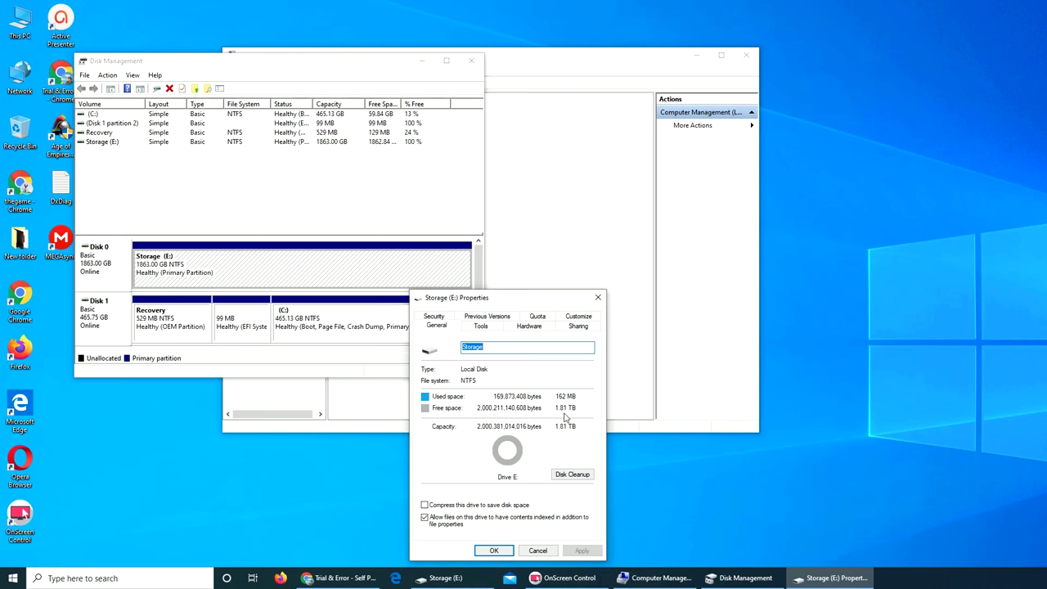
click(487, 318)
click(484, 318)
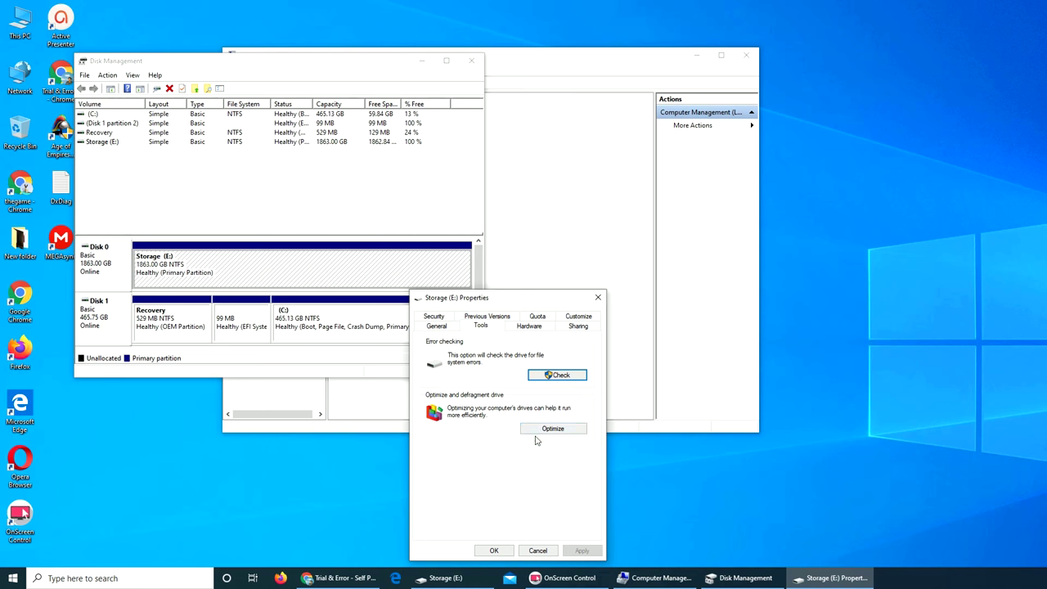
click(539, 551)
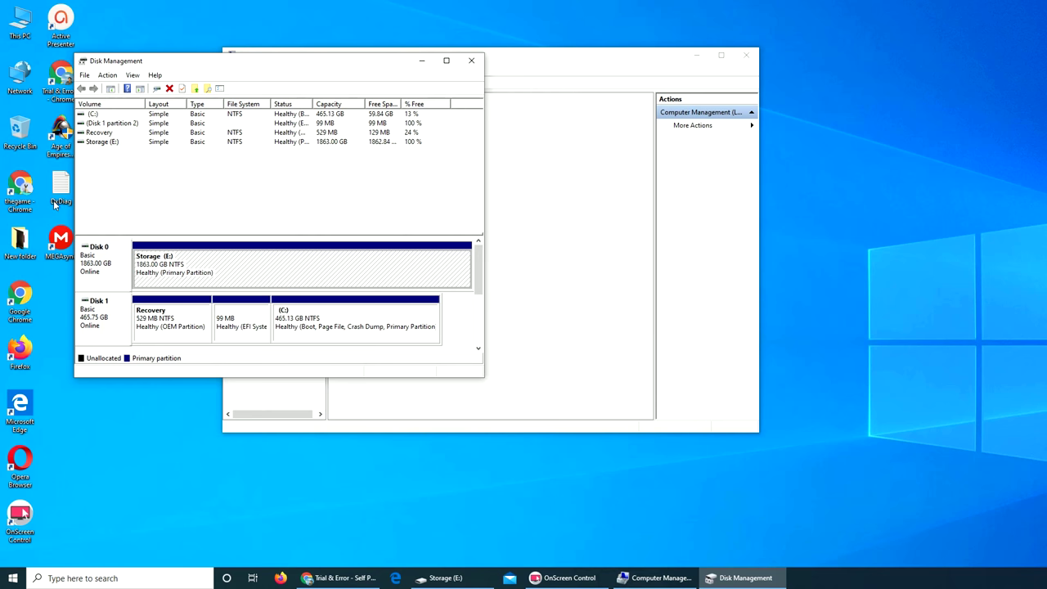
- Close Disk Management and Computer Management and restore the Storage (E:) folder window
click(472, 61)
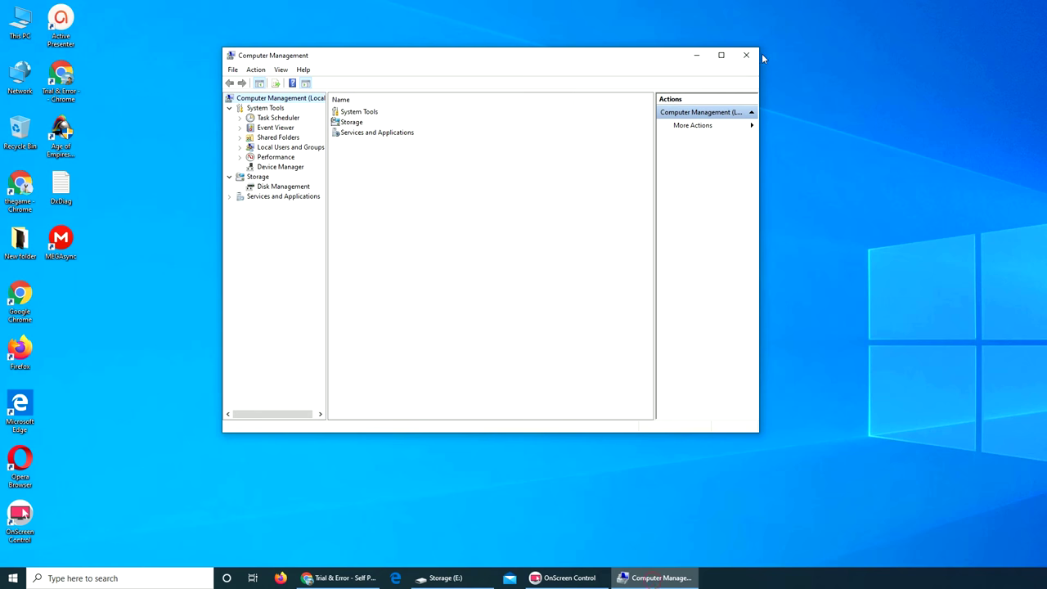
click(746, 55)
click(446, 579)
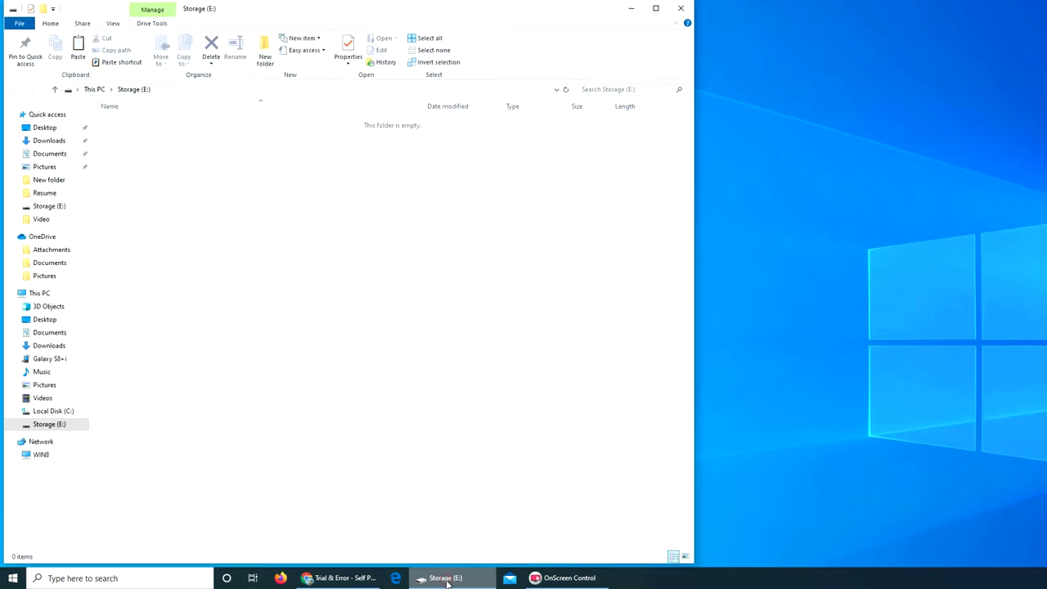
- Close the Storage (E:) window and open This PC, briefly visiting Downloads
click(680, 8)
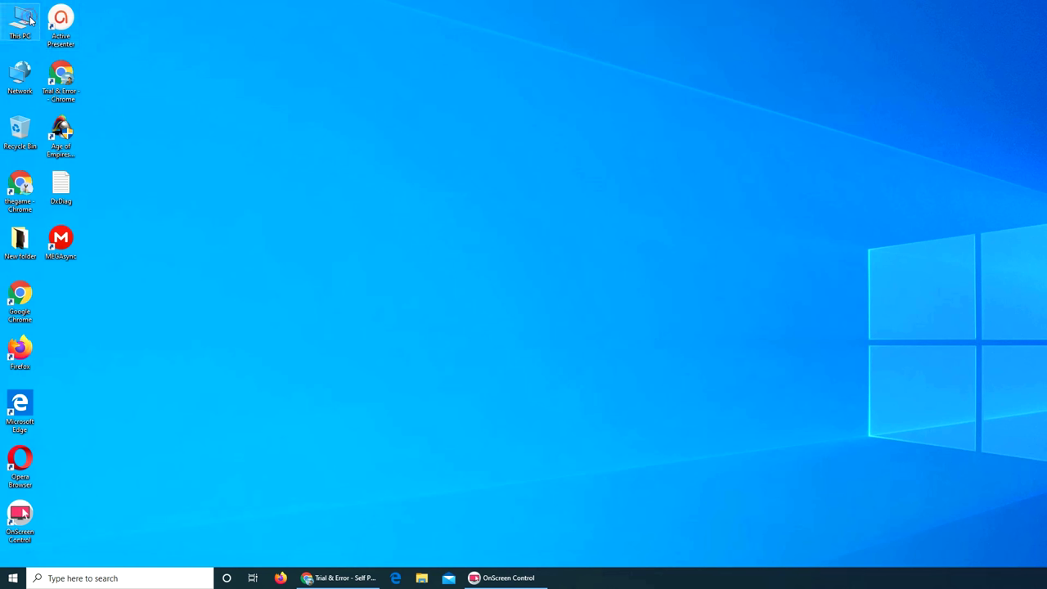
double_click(30, 20)
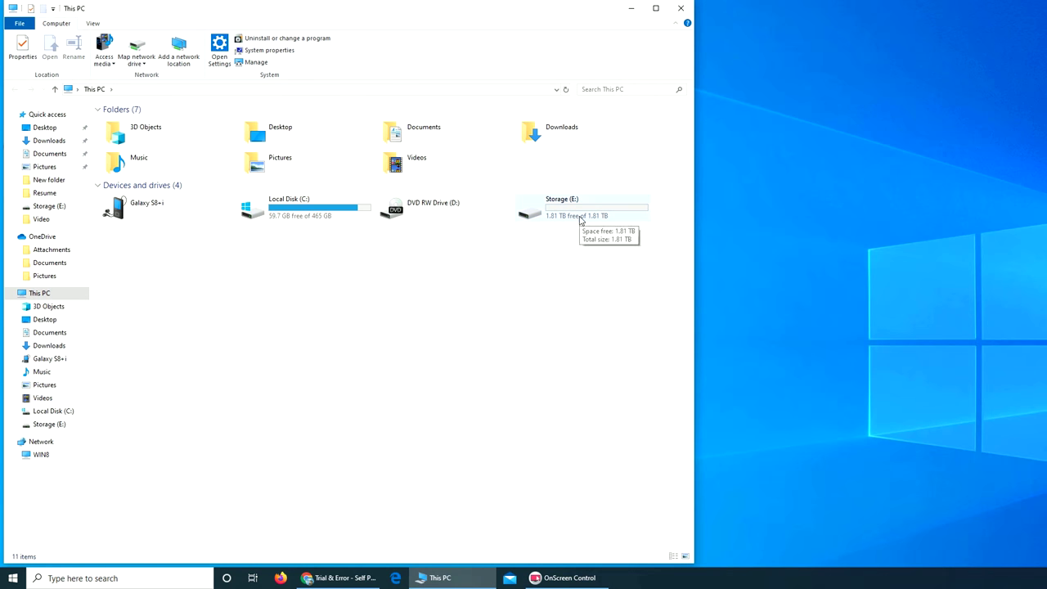
double_click(540, 141)
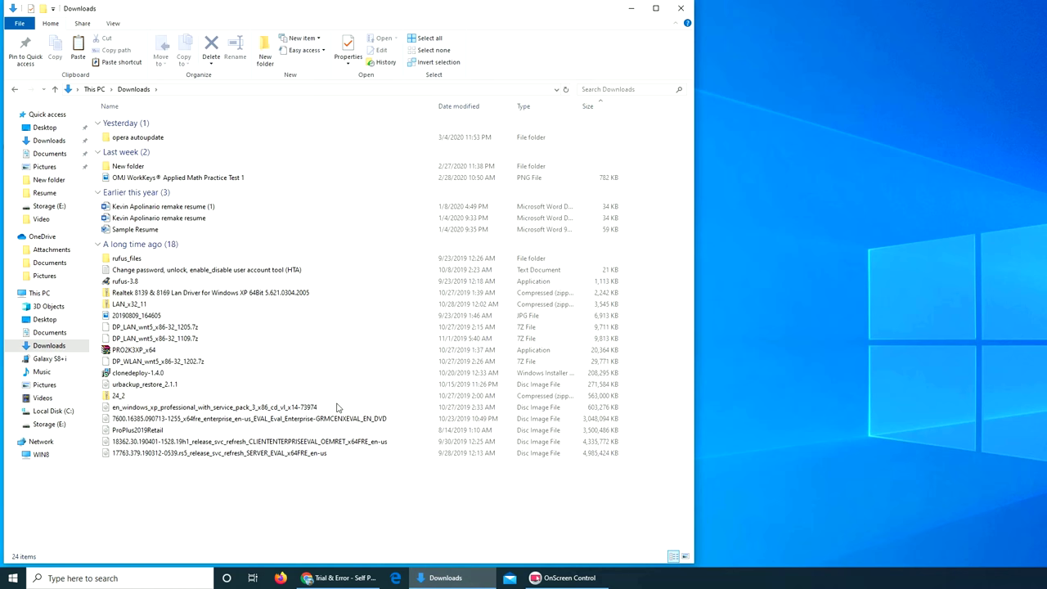
click(95, 89)
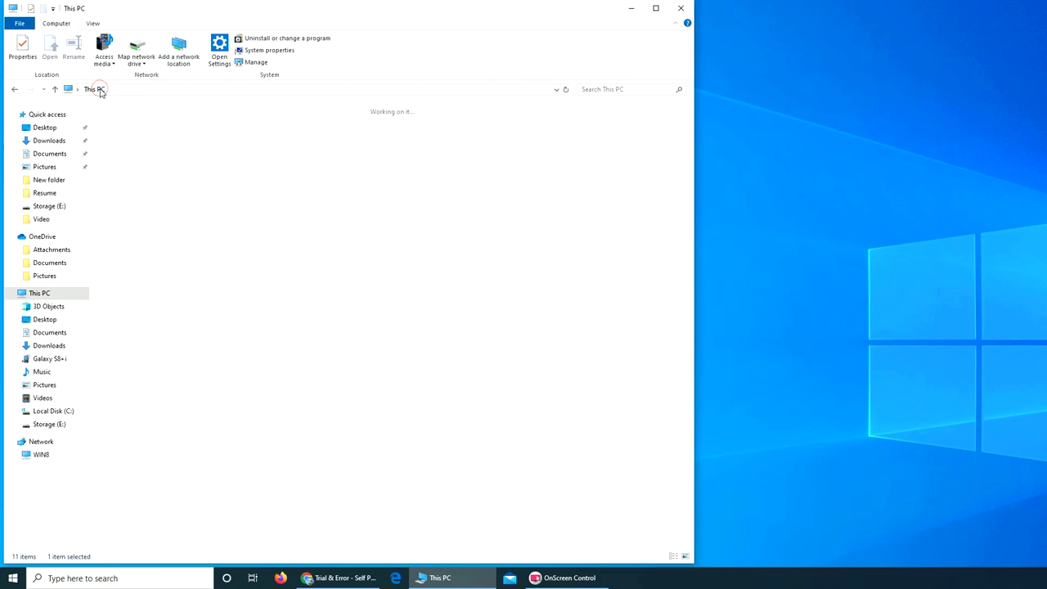
- Check the Downloads folder properties, then confirm Storage (E:) shows 1.81 TB free of 1.81 TB
right_click(537, 132)
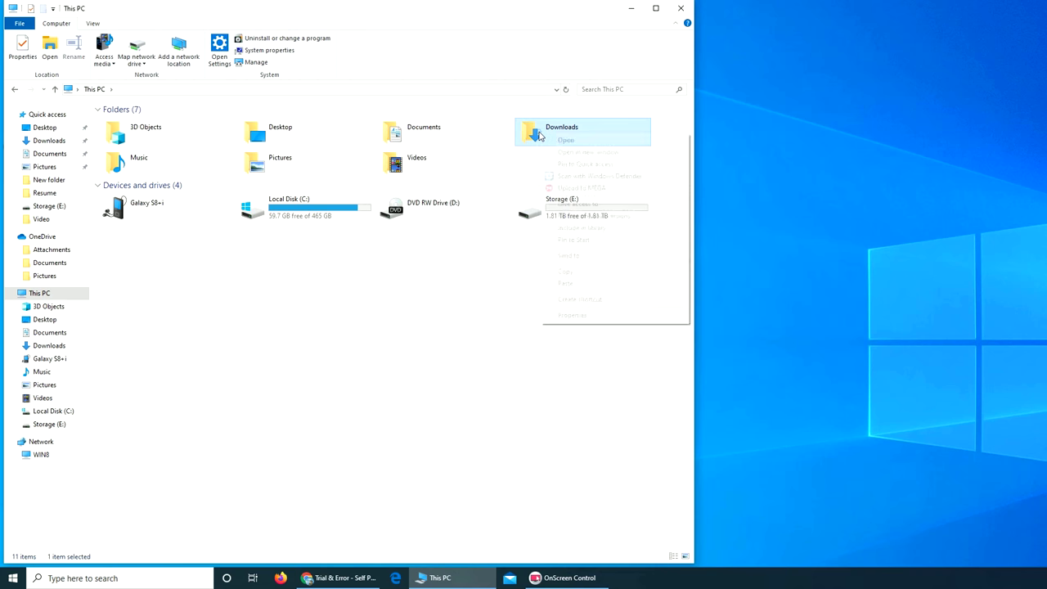
click(602, 318)
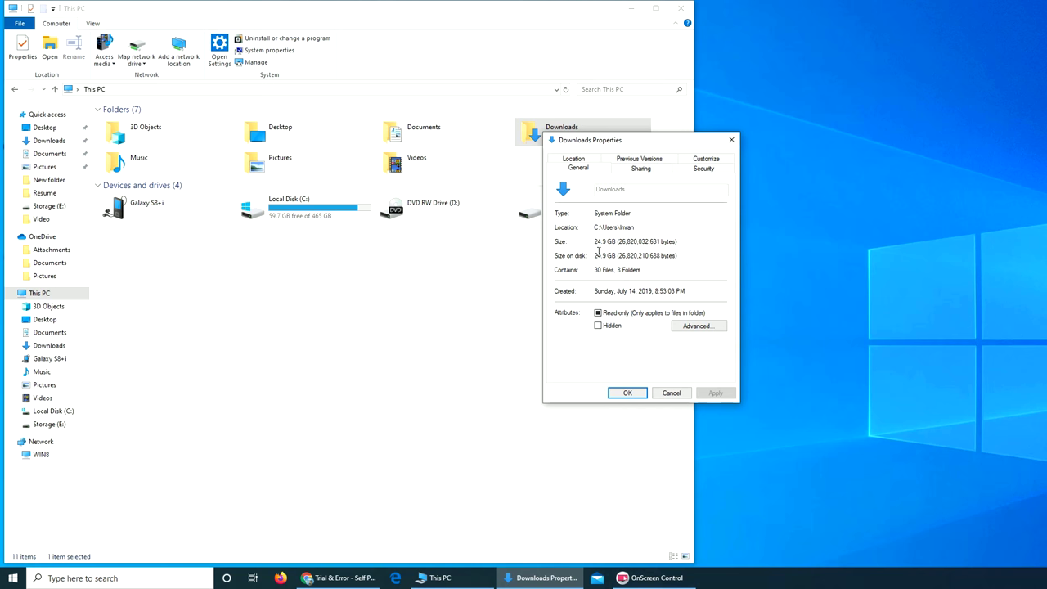
click(732, 139)
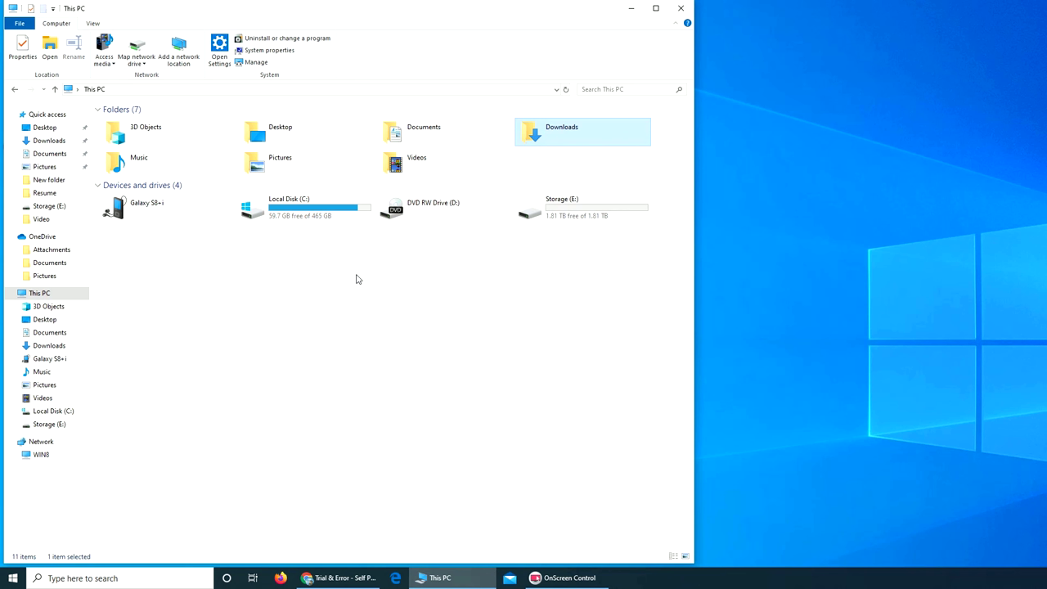
mouse_move(333, 223)
mouse_move(577, 207)
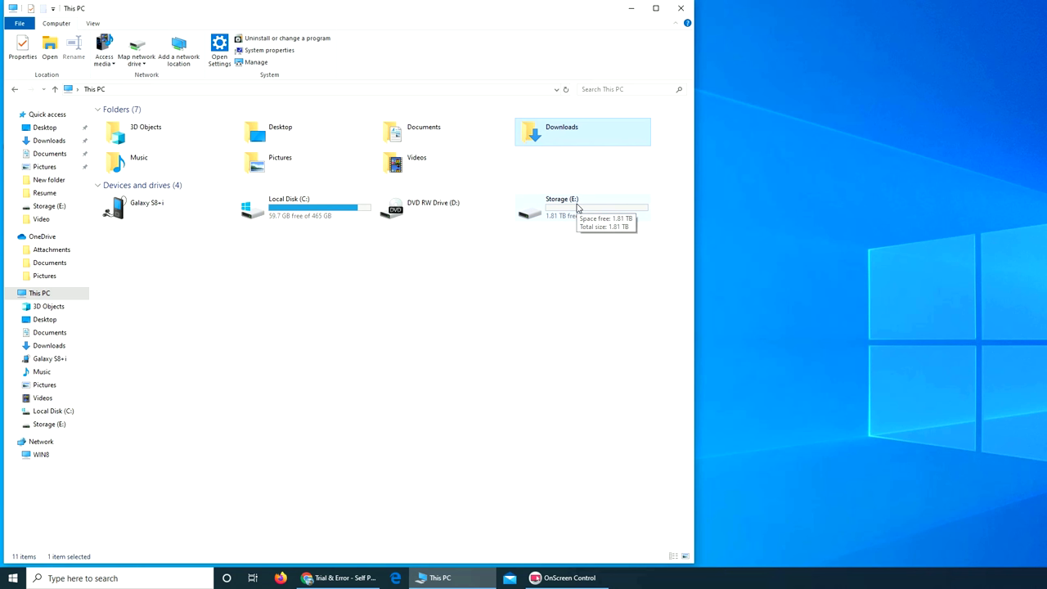